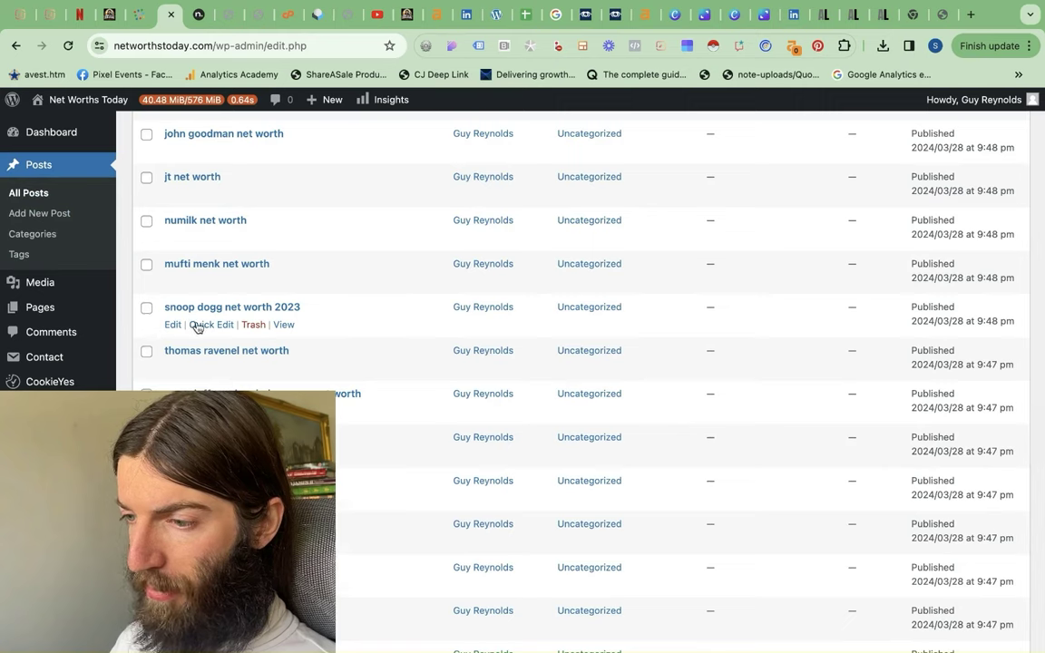
# Assign the "snoop dogg net worth 2023" post to the musicians category through Quick Edit and save the change
pyautogui.click(506, 371)
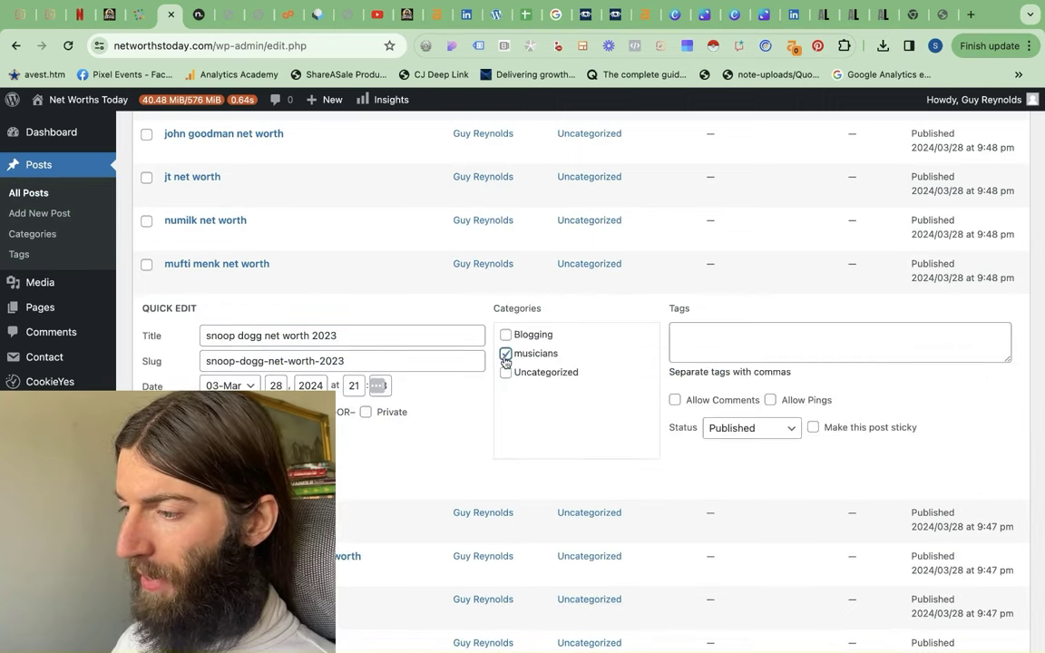
pyautogui.scroll(-3, 506, 361)
pyautogui.click(158, 372)
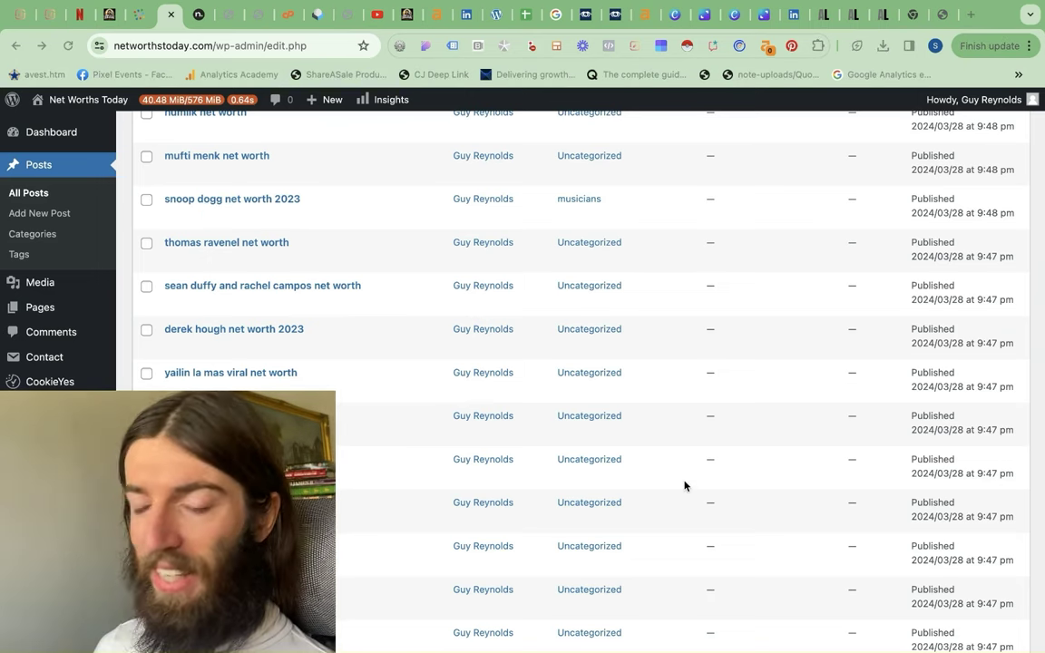
# Search Google in a new browser tab for "snoop dog net worth"
pyautogui.click(970, 16)
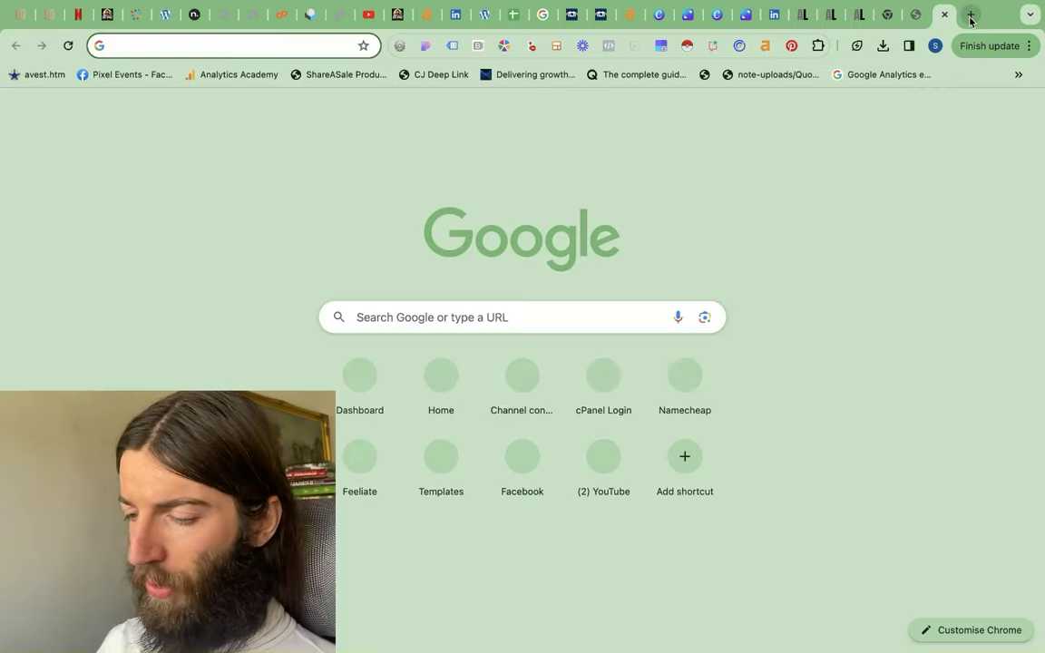
pyautogui.write('snoop dog net worth')
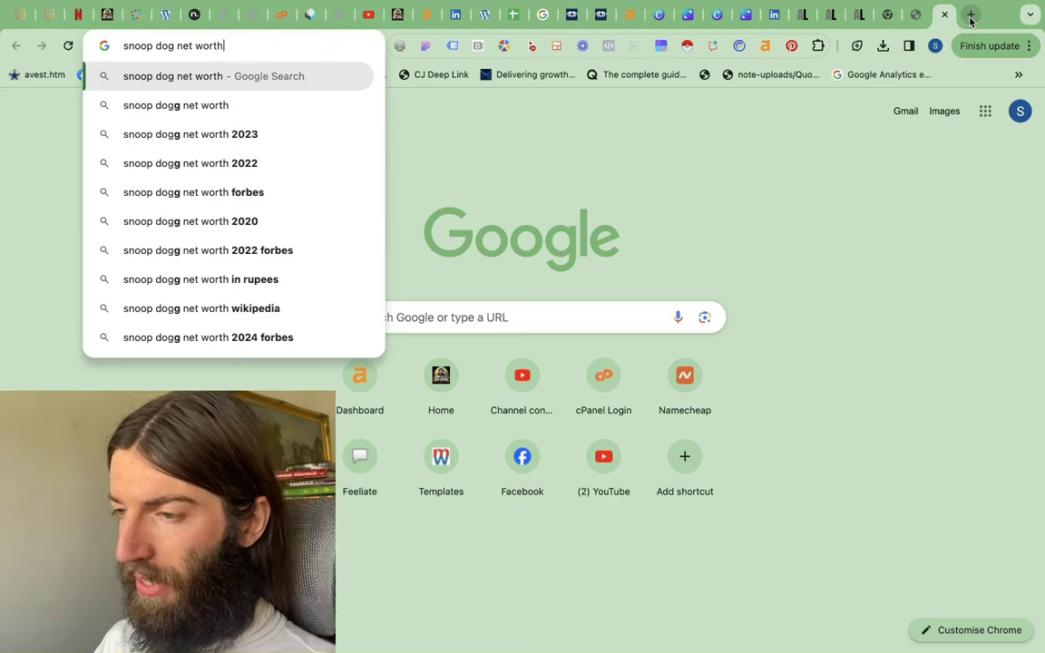
pyautogui.press('Return')
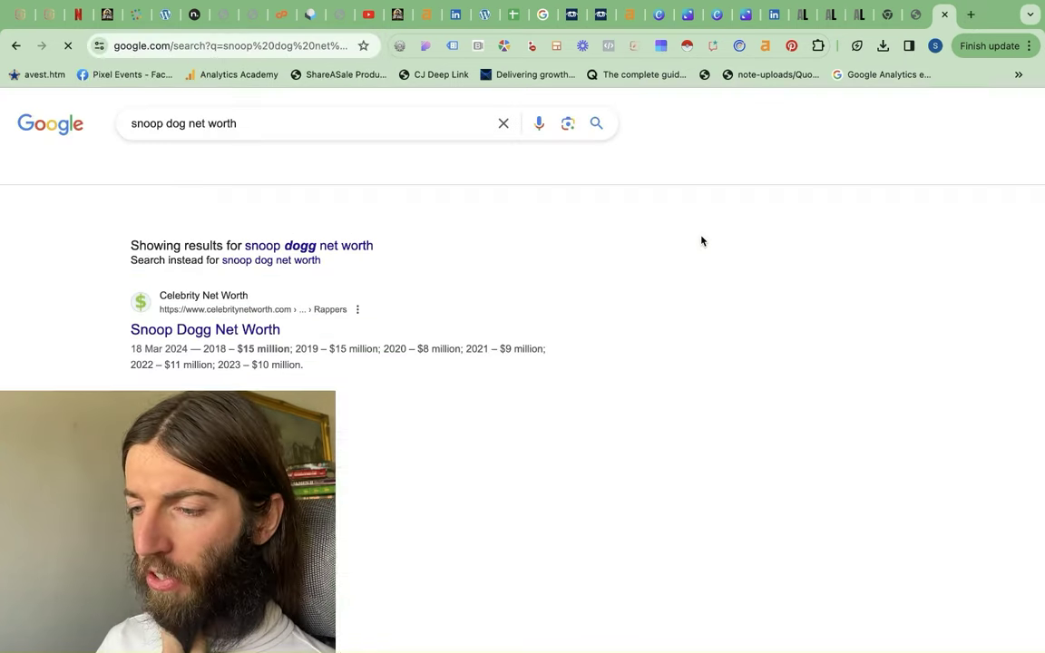
# Examine the ranking Google results for Snoop Dogg's net worth, comparing the competing sites, their titles and URLs
pyautogui.scroll(-2, 495, 261)
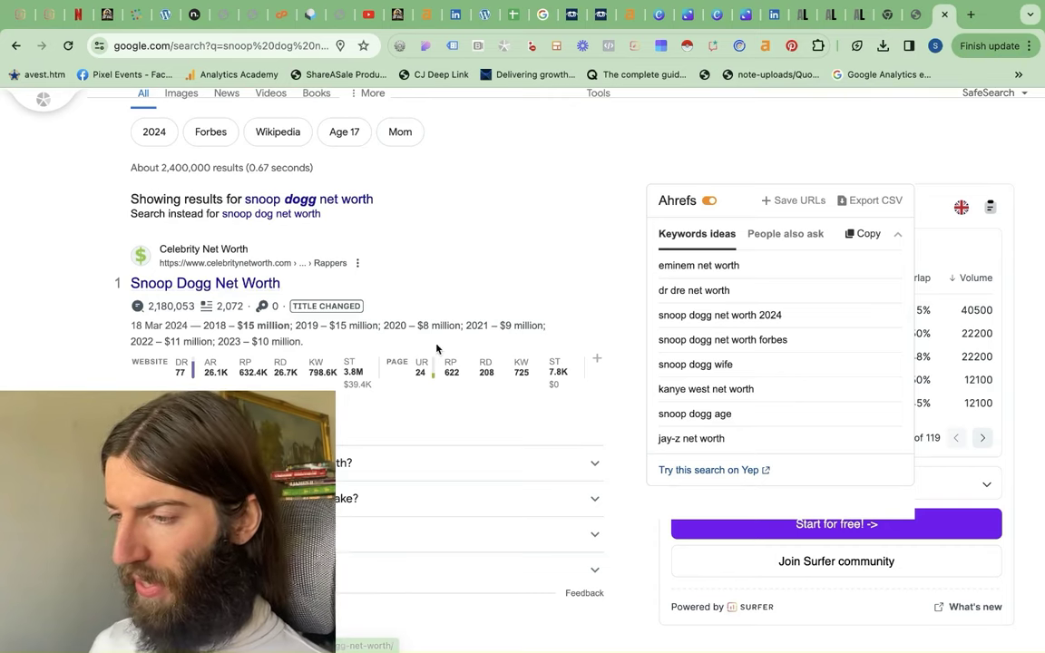
pyautogui.scroll(-3, 436, 349)
pyautogui.scroll(-2, 437, 349)
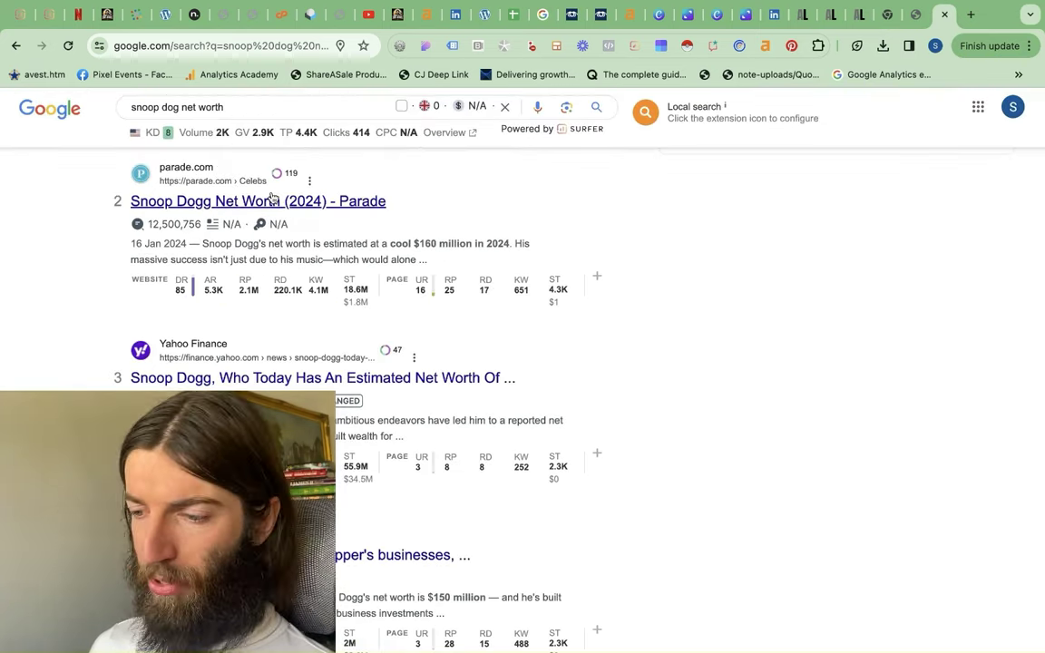
pyautogui.scroll(-4, 271, 197)
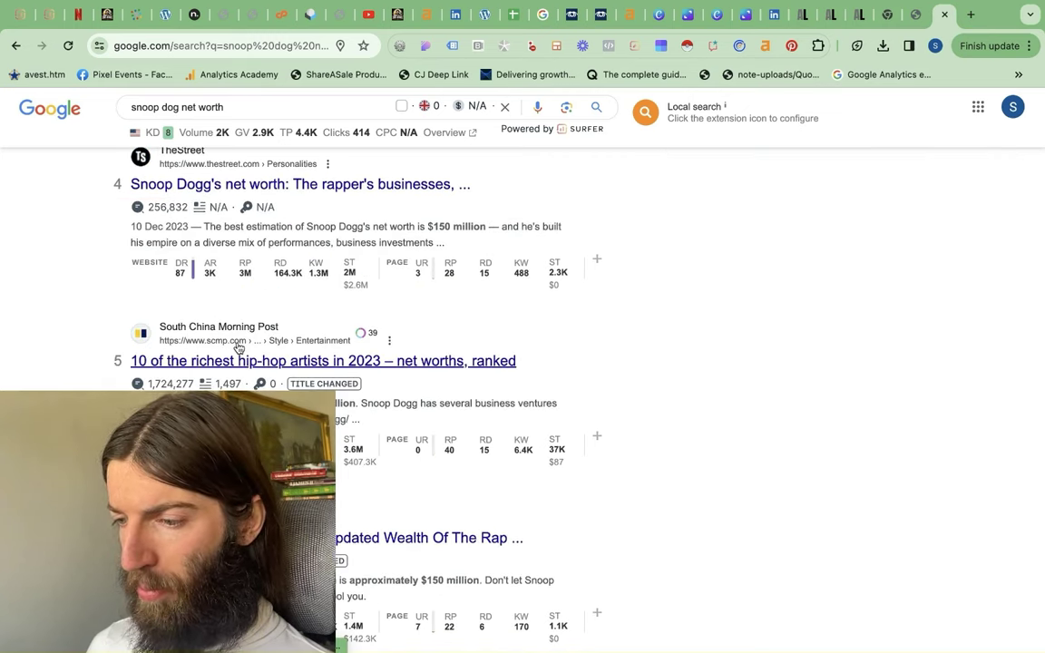
pyautogui.scroll(-2, 239, 347)
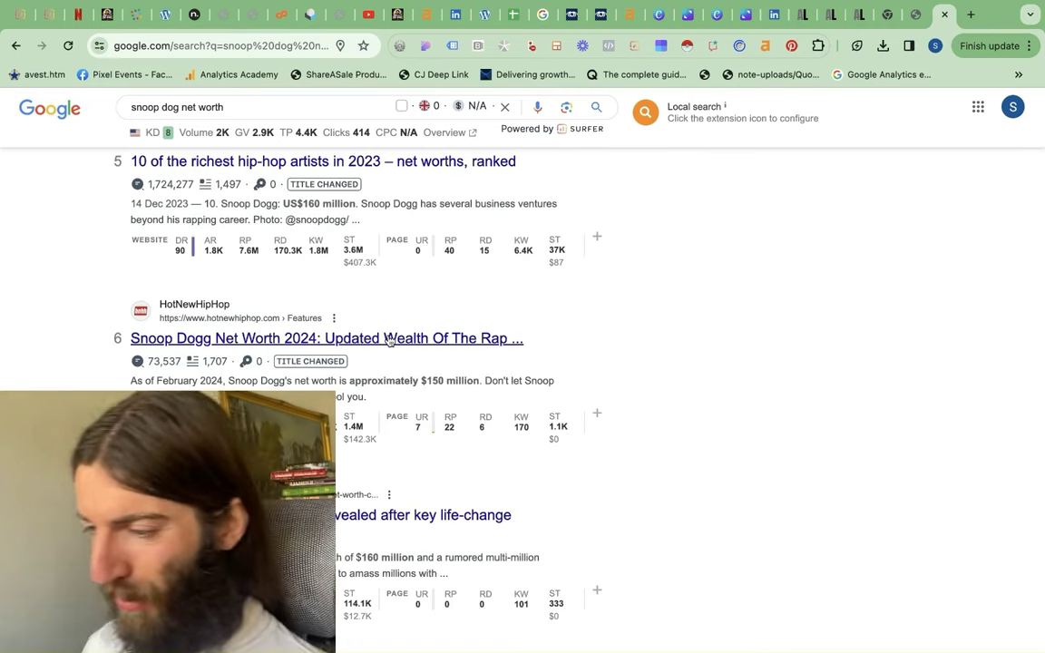
pyautogui.scroll(-2, 389, 338)
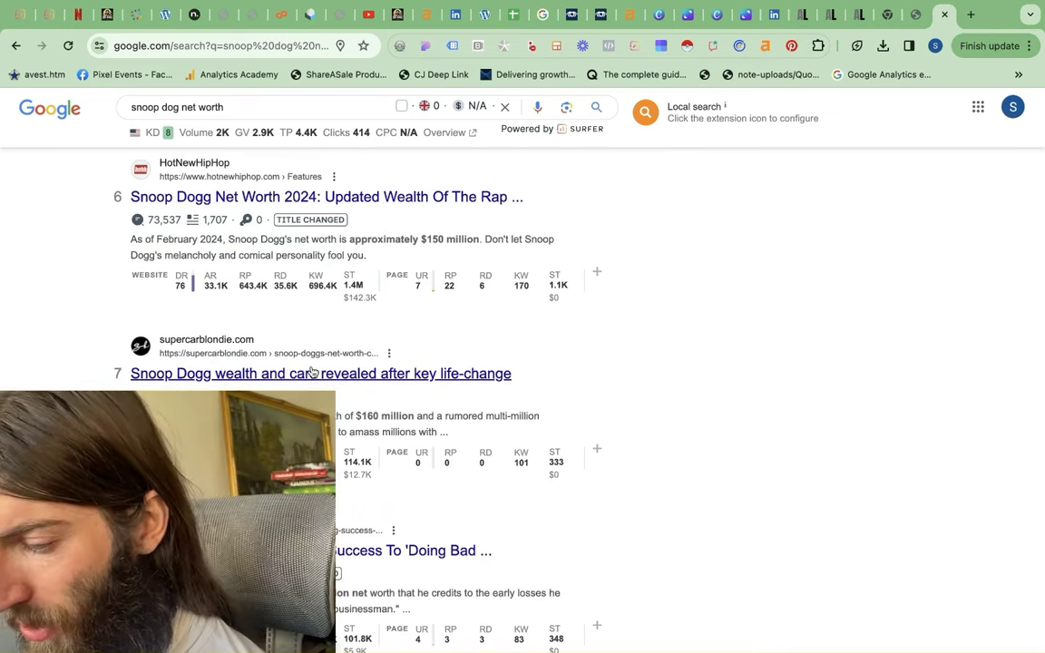
pyautogui.scroll(-3, 311, 370)
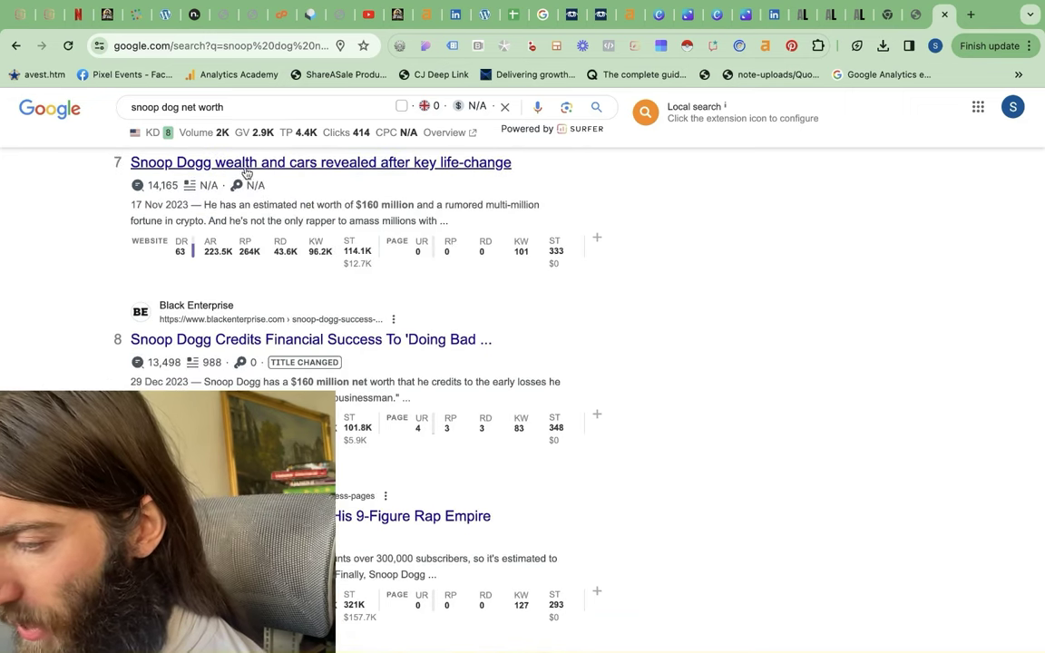
pyautogui.scroll(-2, 233, 338)
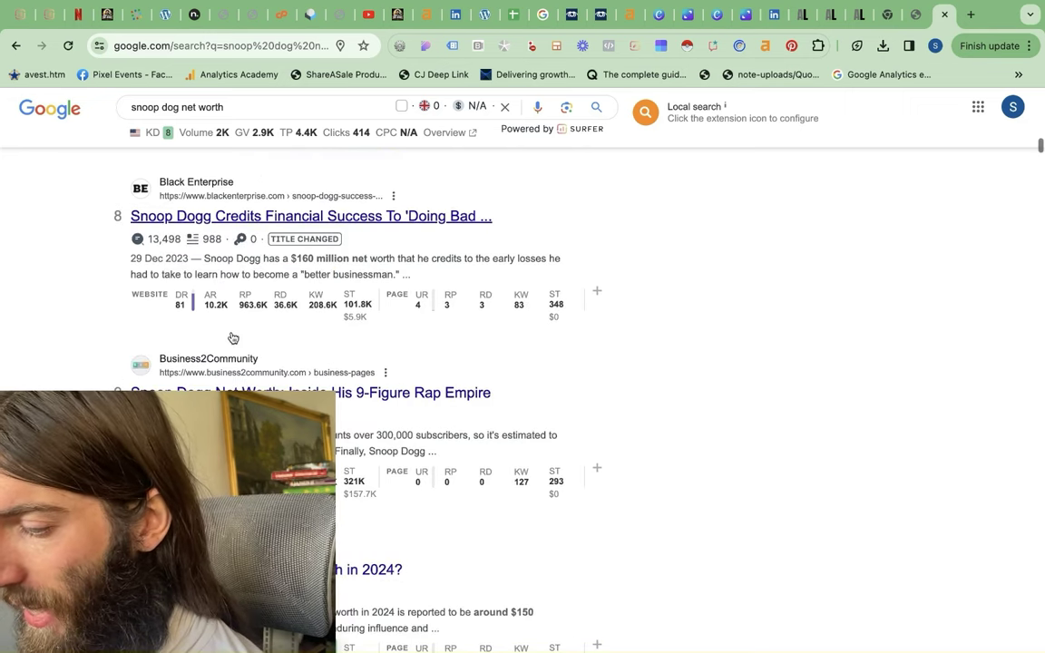
pyautogui.scroll(-2, 227, 363)
pyautogui.scroll(-8, 218, 388)
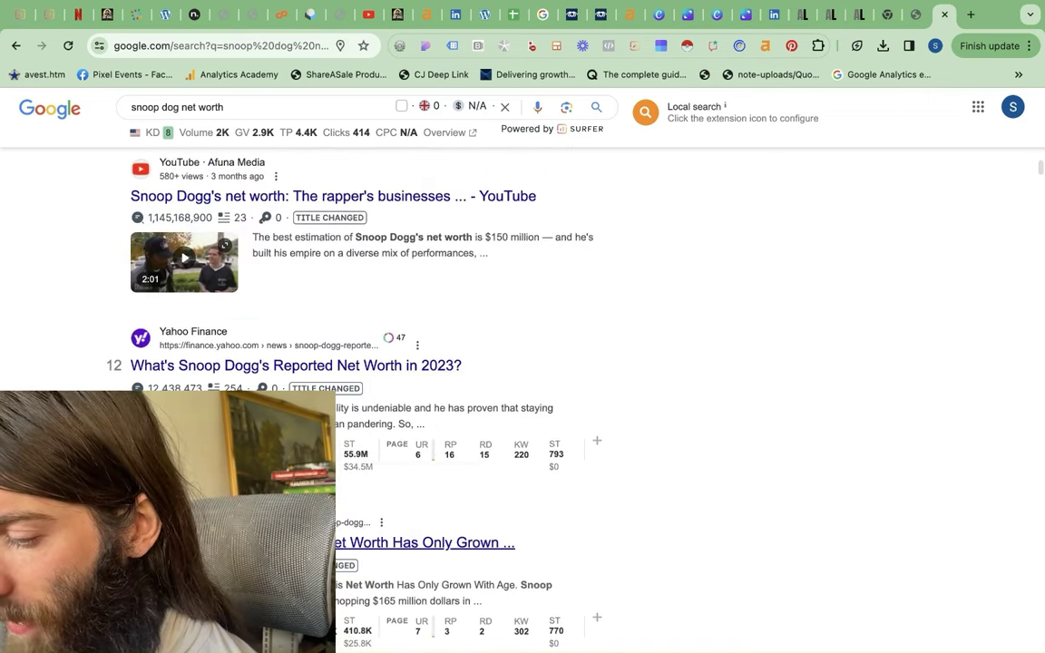
# Return to the WordPress posts list and view the live "snoop dogg net worth 2023" post to check its URL
pyautogui.press('super+6')
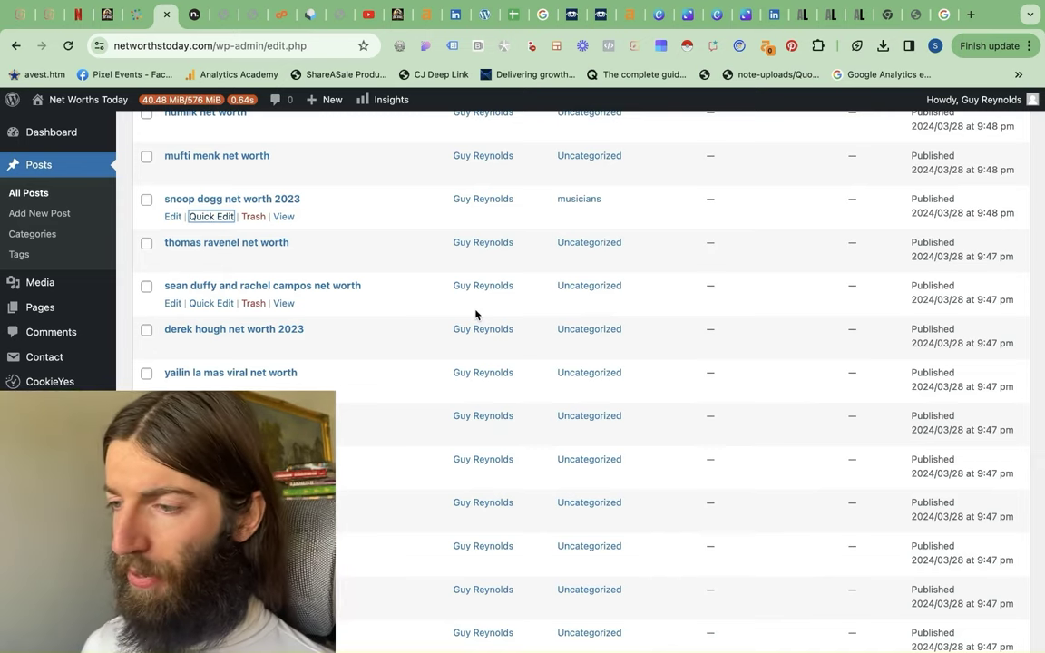
pyautogui.scroll(3, 475, 315)
pyautogui.click(283, 352)
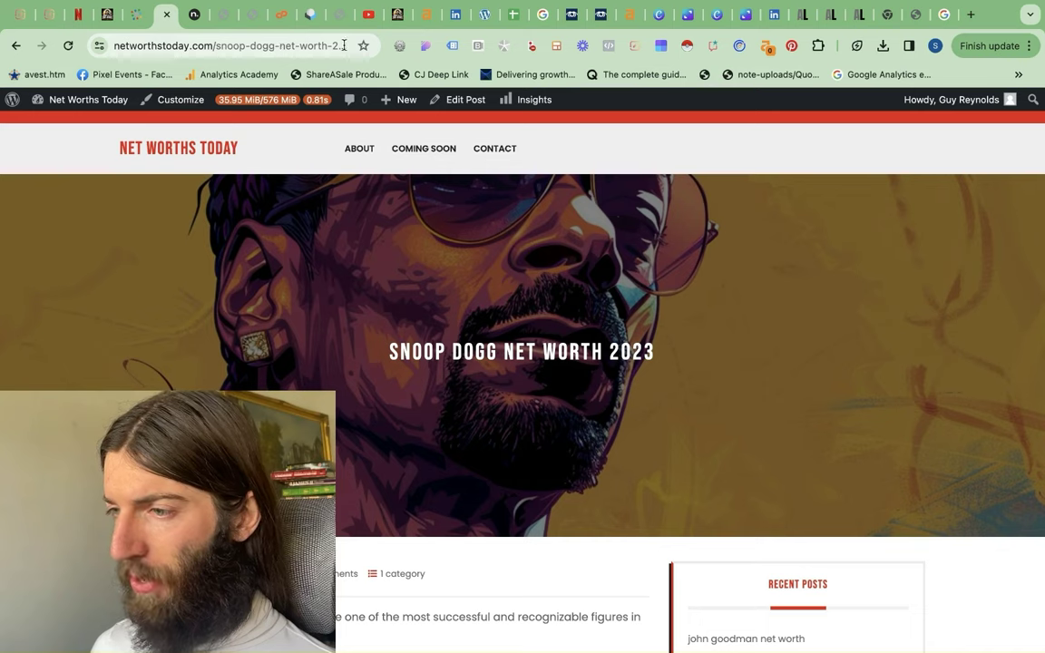
# Open the site's permalink settings and highlight the example URL of the Plain structure
pyautogui.moveTo(47, 124)
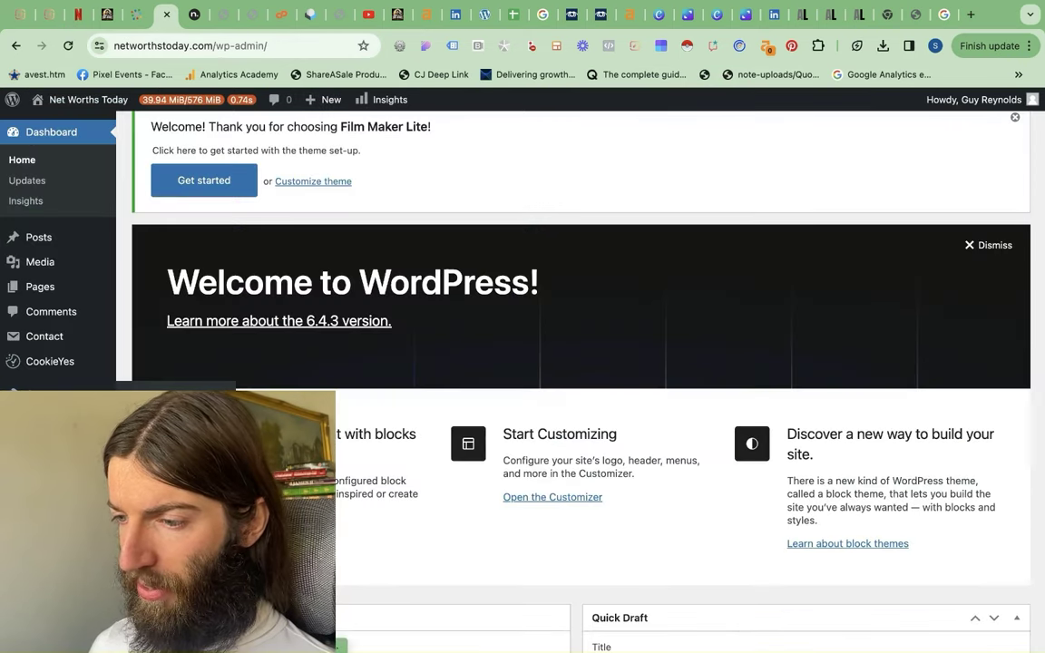
pyautogui.moveTo(55, 485)
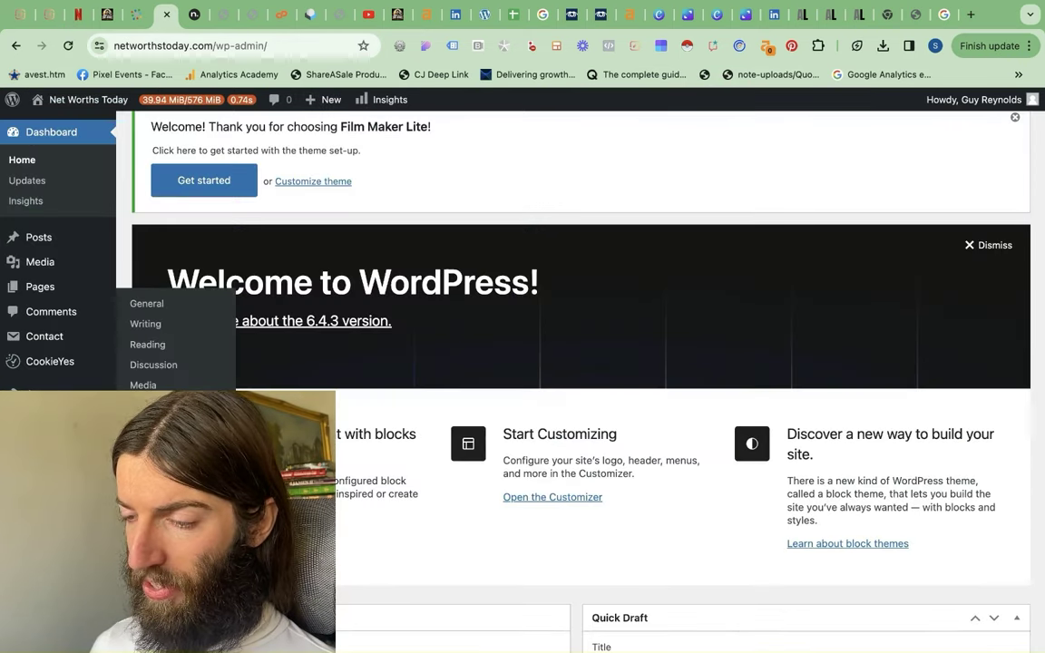
pyautogui.scroll(-4, 546, 352)
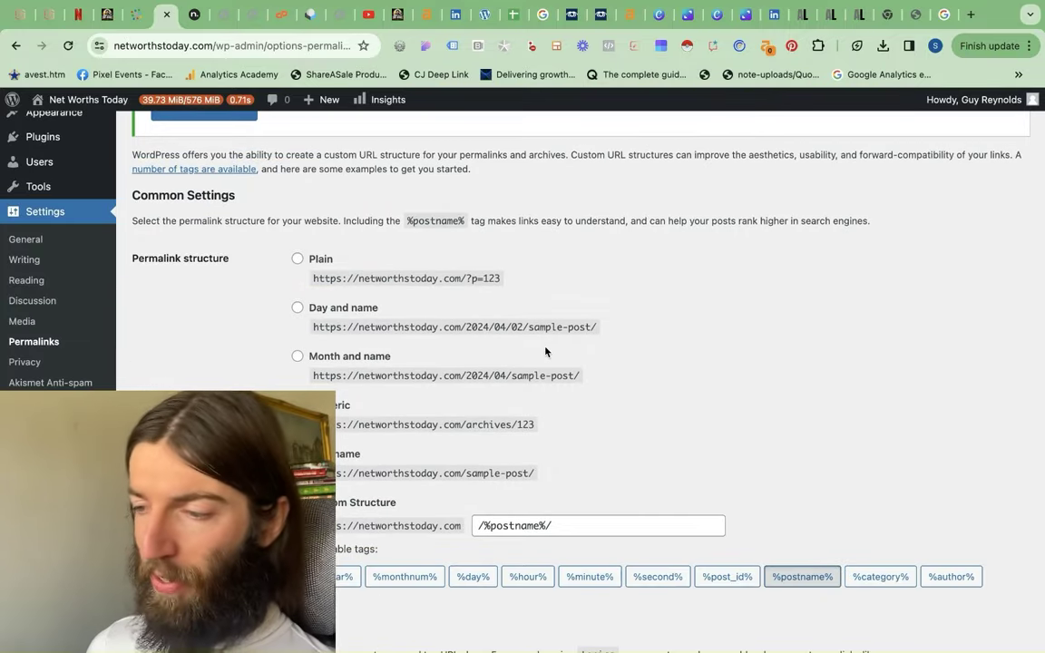
pyautogui.moveTo(317, 278); pyautogui.dragTo(502, 278)
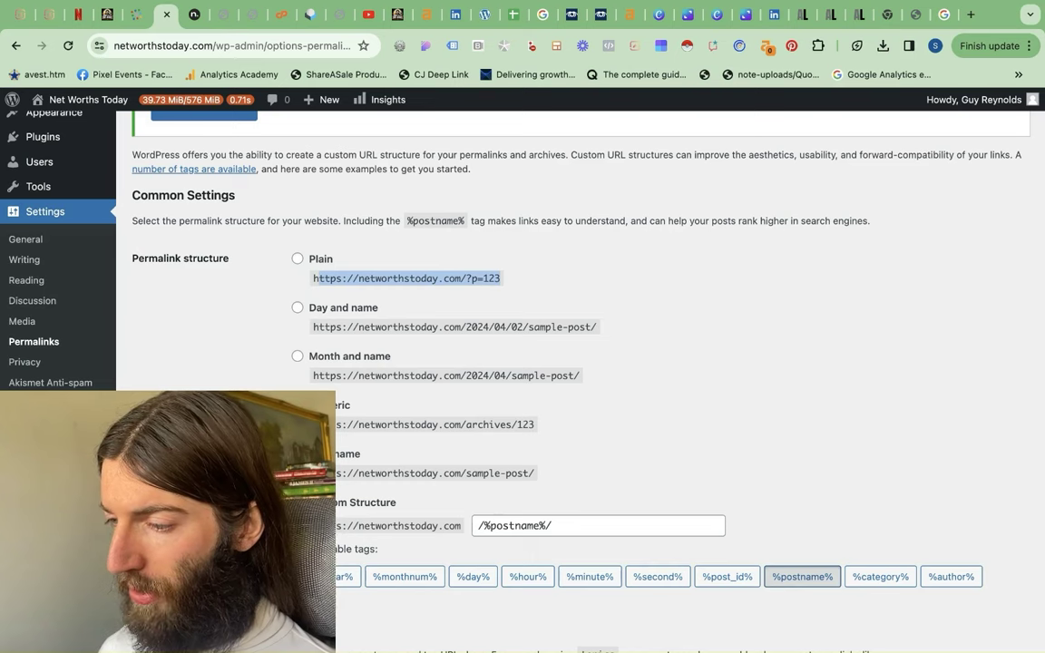
# Set the custom permalink structure to /%category%/%postname%/ and save the permalink settings
pyautogui.scroll(-2, 676, 432)
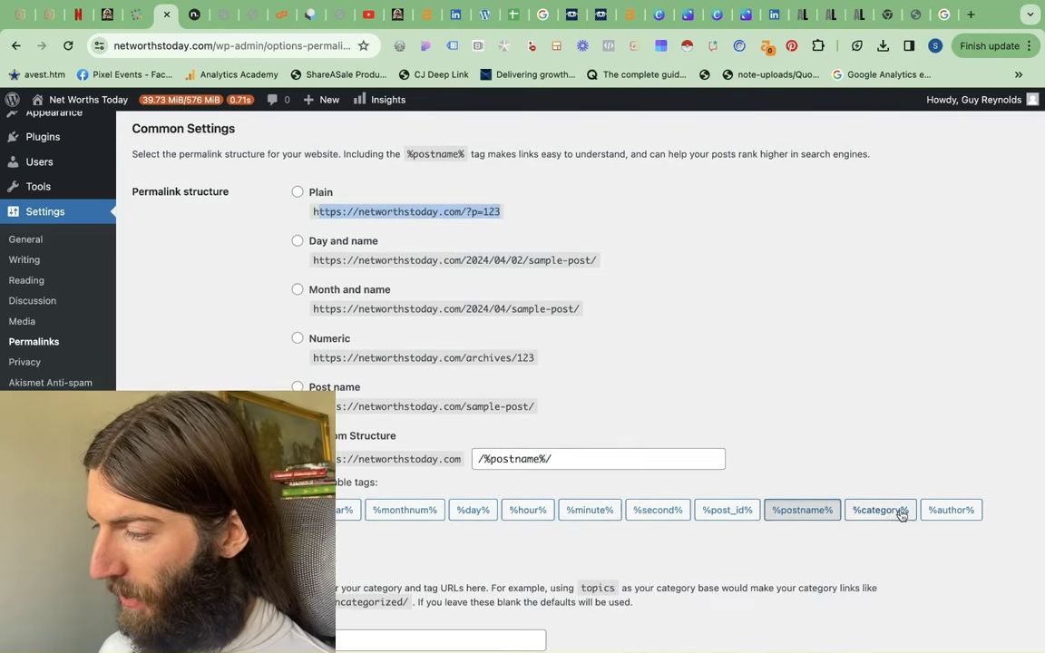
pyautogui.click(871, 509)
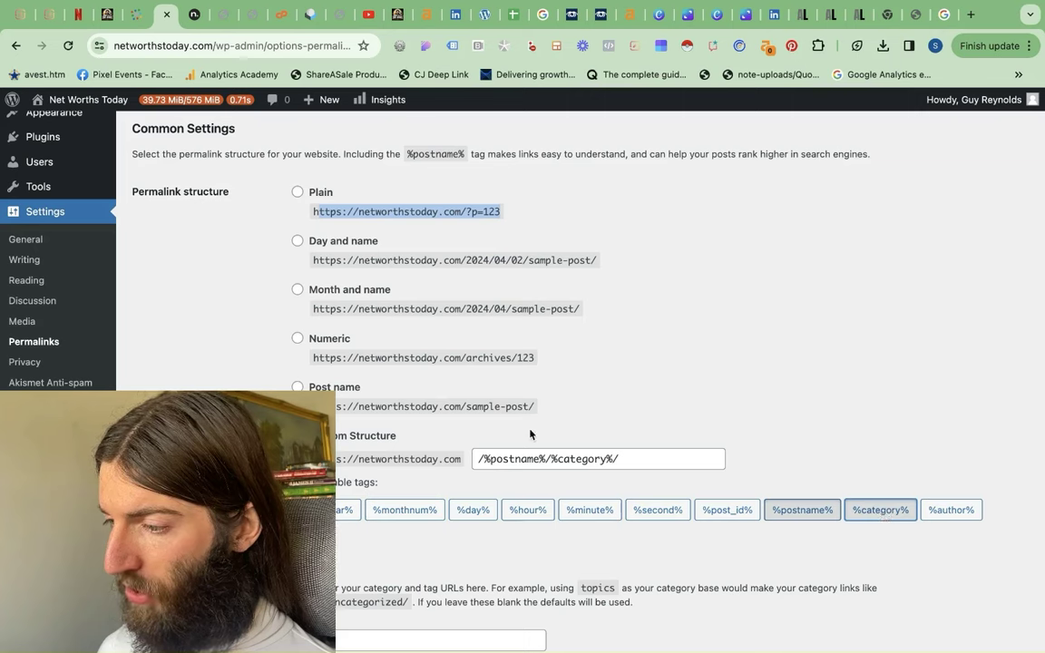
pyautogui.moveTo(545, 459); pyautogui.dragTo(478, 459)
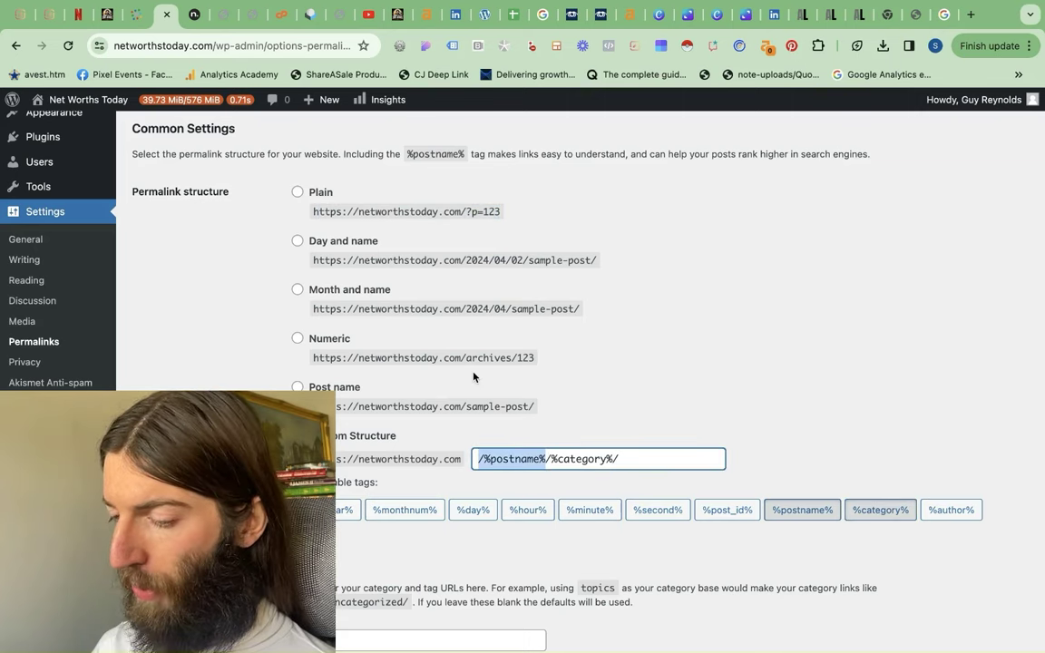
pyautogui.press('BackSpace')
pyautogui.click(577, 460)
pyautogui.write('%postname%/')
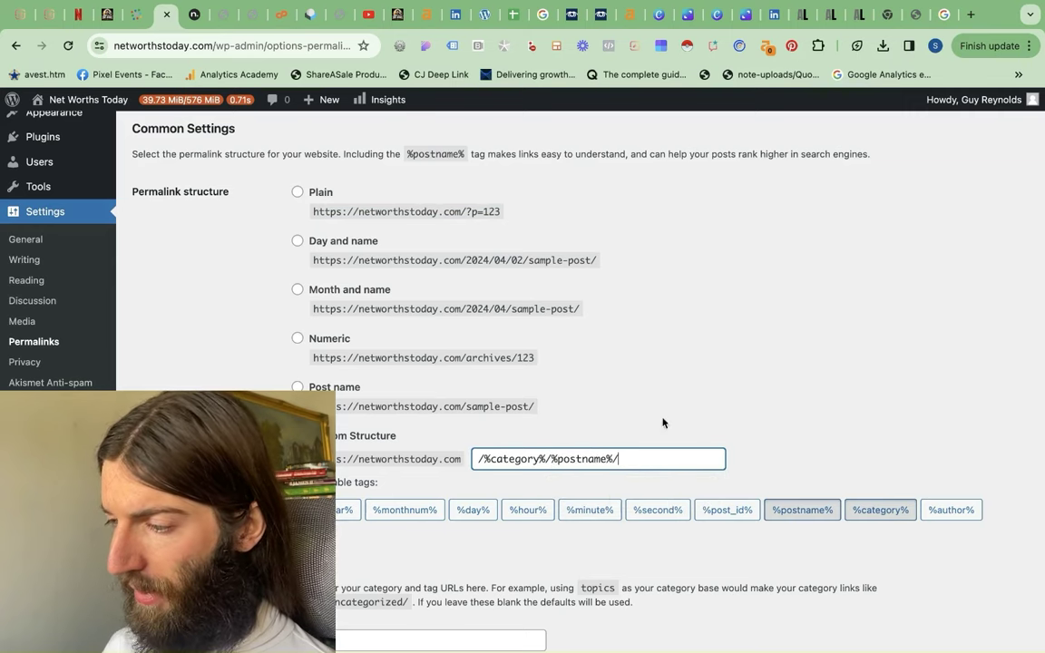
pyautogui.scroll(-2, 839, 420)
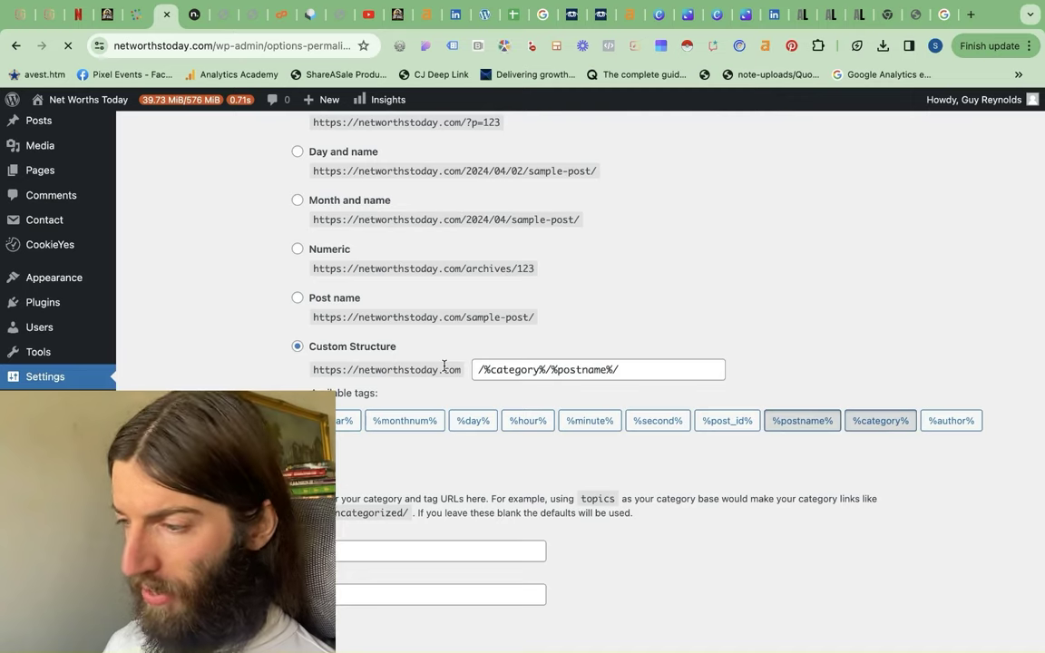
pyautogui.press('Return')
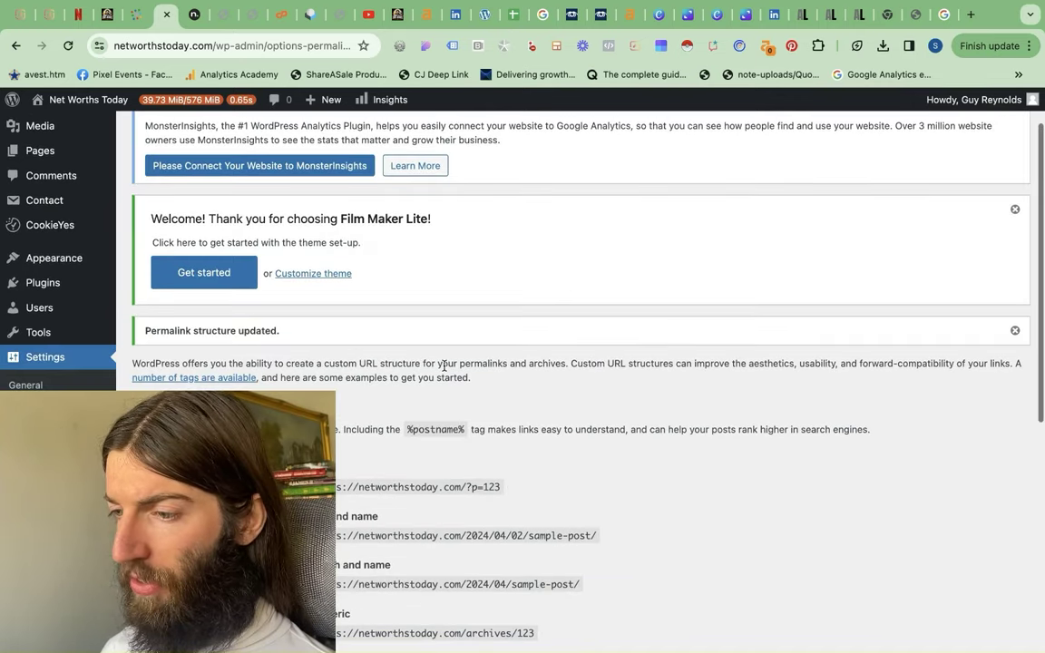
# View the live "snoop dogg net worth 2023" post from the posts list and inspect the category part of its full URL
pyautogui.scroll(2, 444, 365)
pyautogui.click(142, 172)
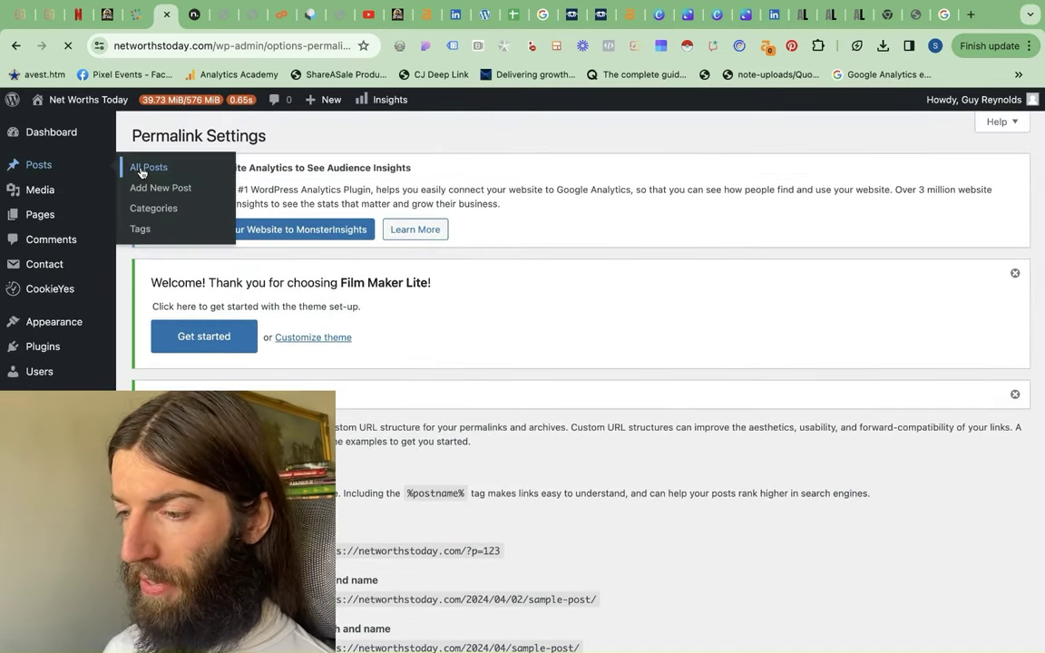
pyautogui.scroll(-10, 247, 290)
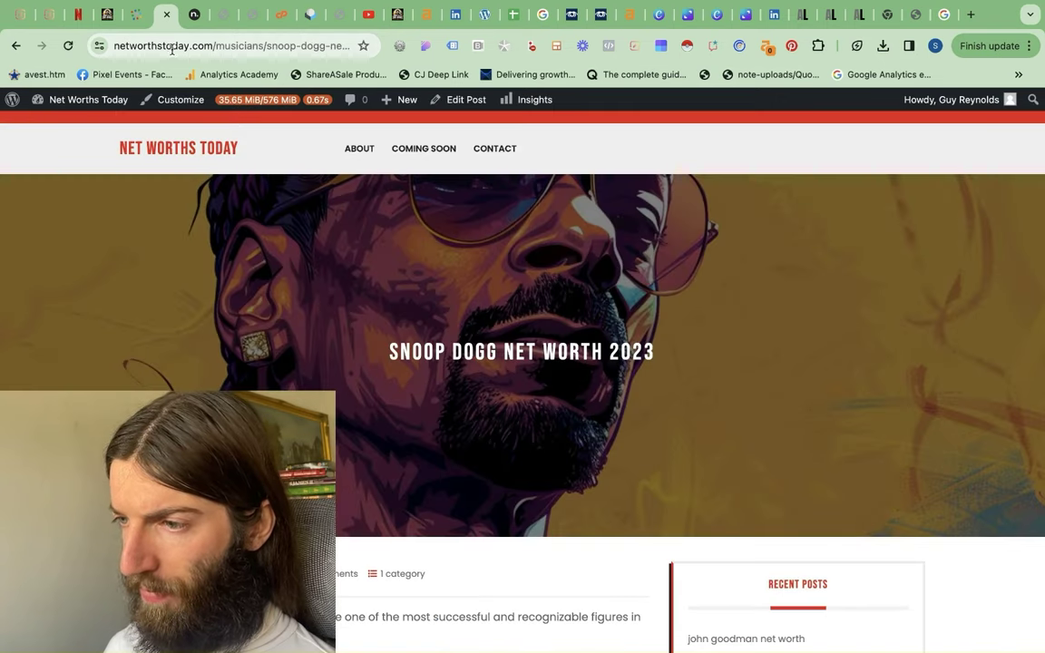
pyautogui.click(171, 47)
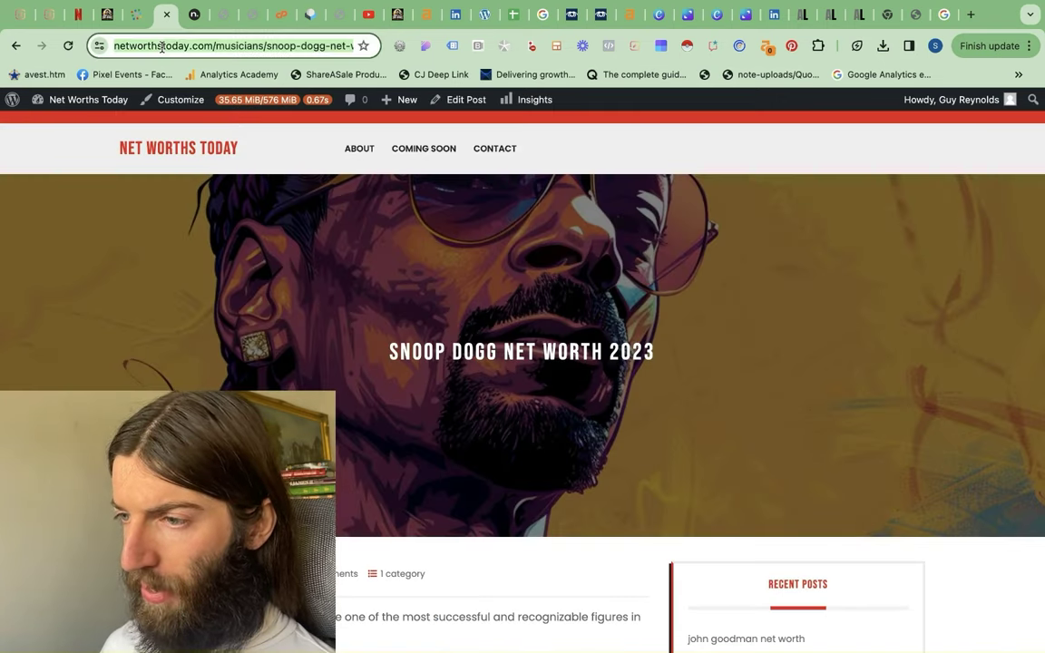
pyautogui.press('End')
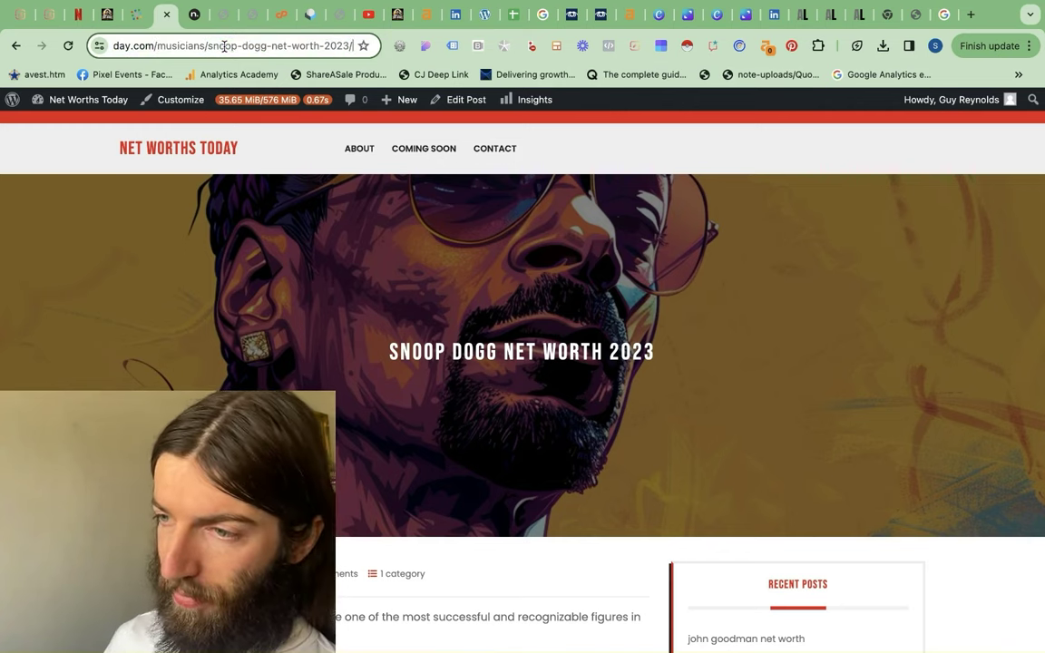
# Switch to the Canva site-structure diagram and review the domain.com/category/post and domain.com/post URL patterns
pyautogui.click(688, 14)
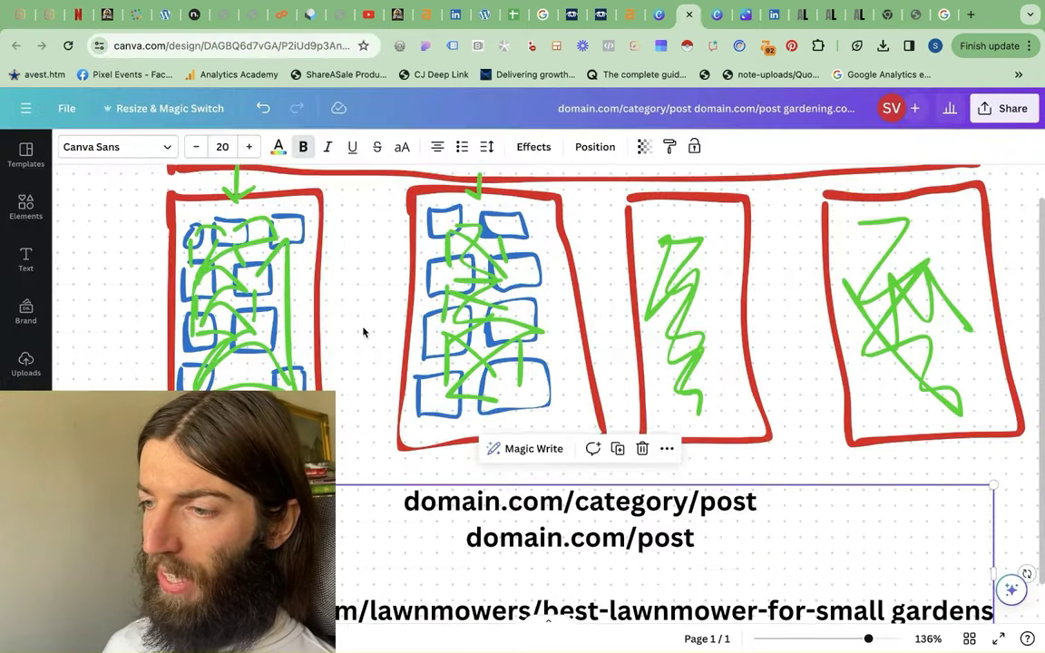
pyautogui.click(321, 208)
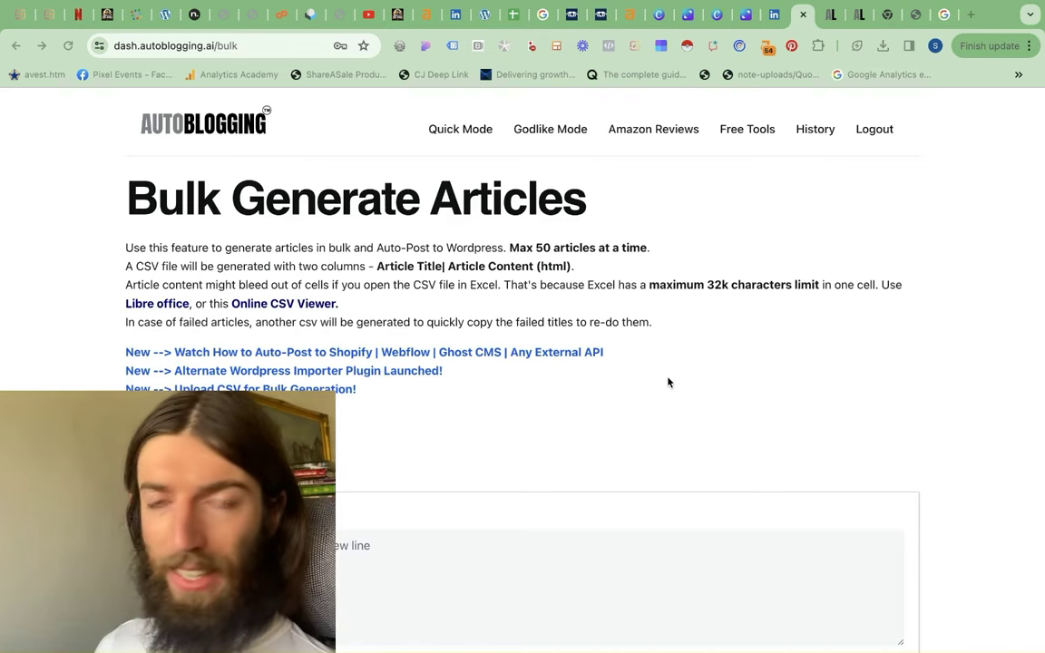
# Find the Category ID field among the WordPress auto-post settings of Autoblogging's bulk article form
pyautogui.scroll(-10, 668, 382)
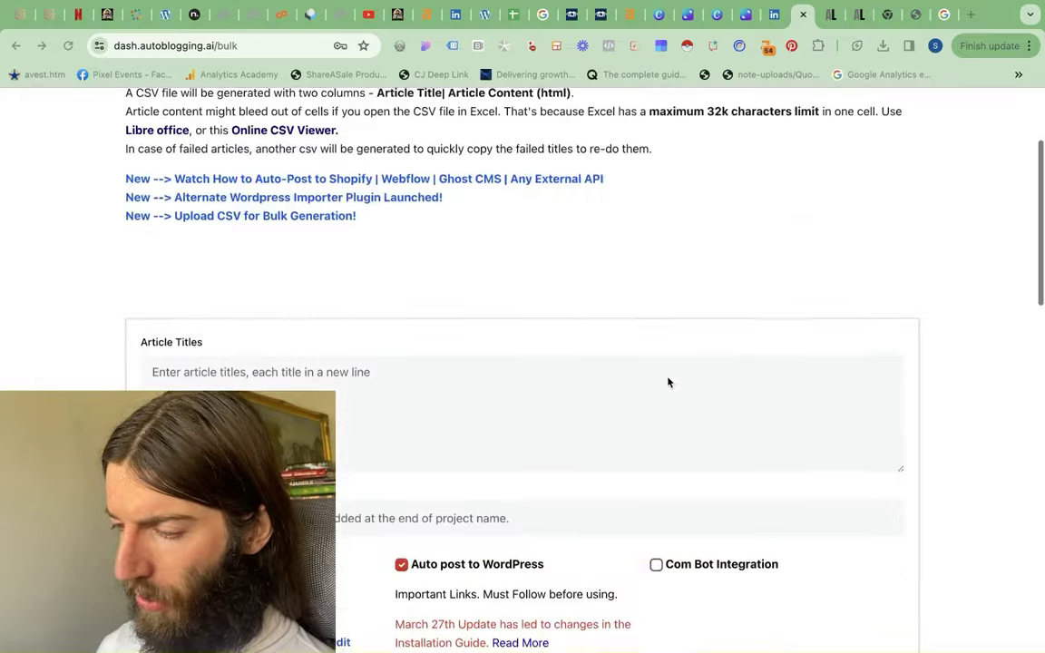
pyautogui.scroll(-1, 668, 382)
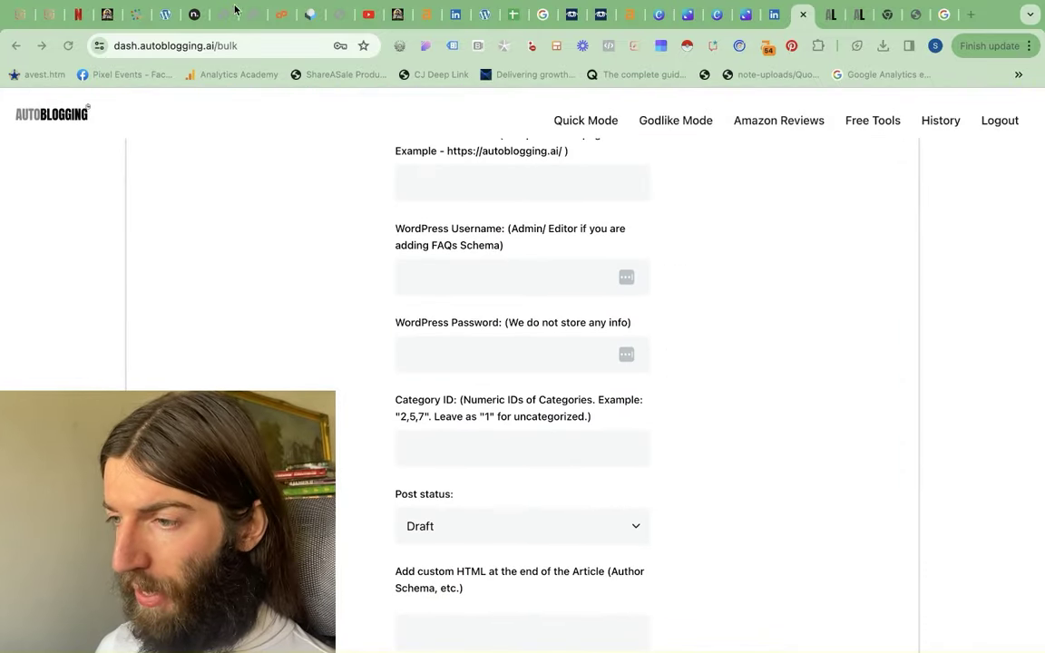
# Return to the WordPress site and open the post categories list to look up the ID of the musicians category
pyautogui.click(165, 14)
pyautogui.click(466, 100)
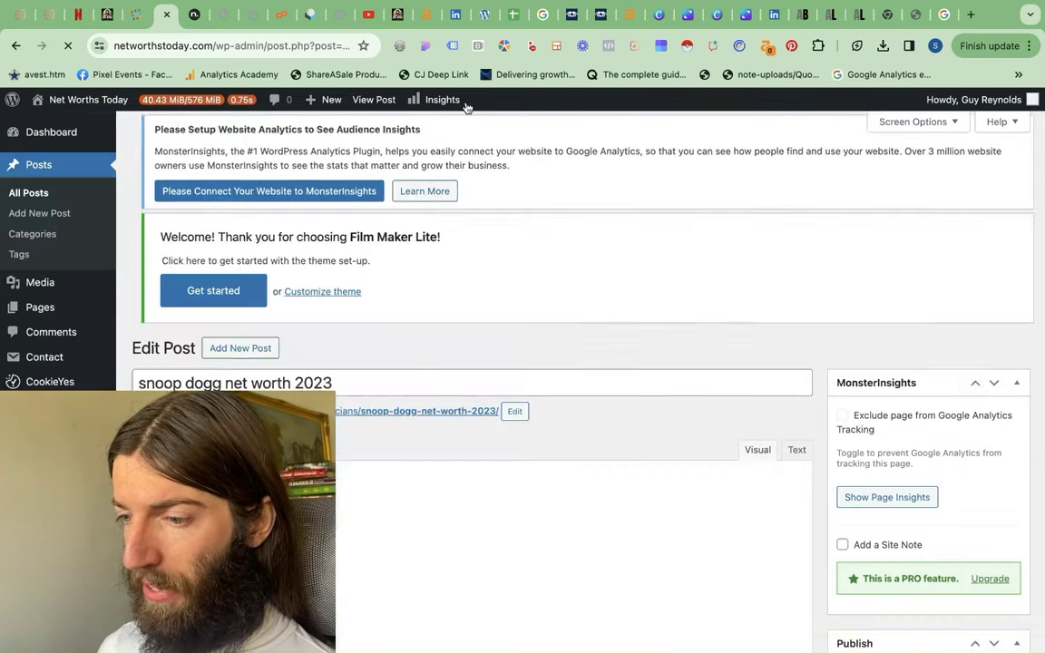
pyautogui.click(34, 240)
pyautogui.scroll(-2, 513, 404)
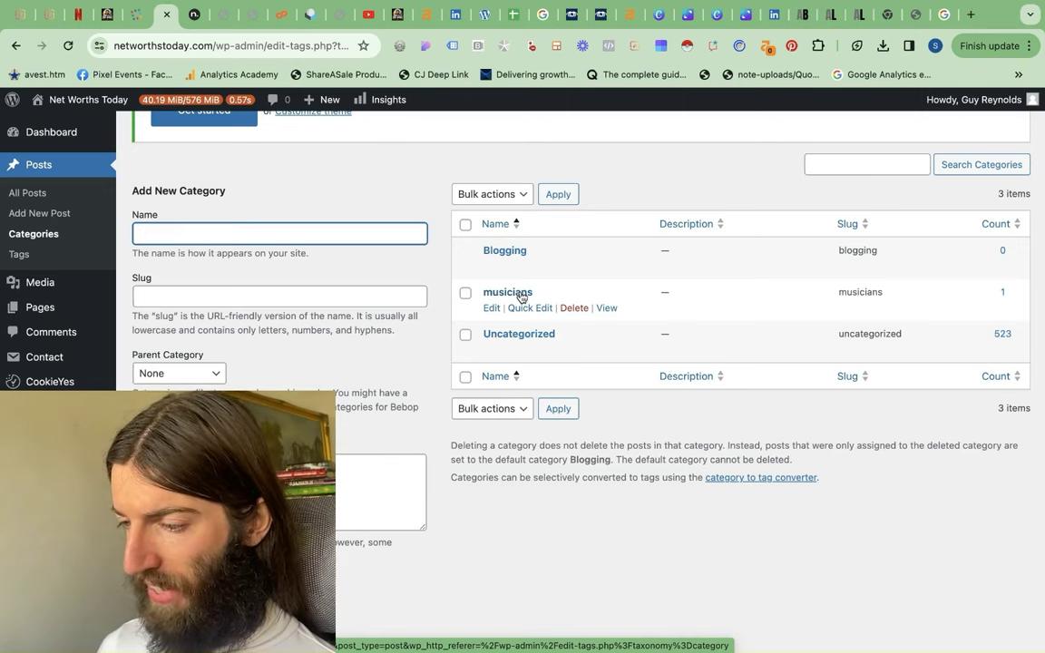
# Open the musicians category for editing and find its tag ID in the page's URL
pyautogui.click(522, 293)
pyautogui.click(294, 45)
pyautogui.press('Left')
pyautogui.press('Left')
pyautogui.press('Left')
pyautogui.press('Left')
pyautogui.press('Left')
pyautogui.press('Left')
pyautogui.press('Left')
pyautogui.press('Left')
pyautogui.press('Left')
pyautogui.press('Left')
pyautogui.press('Left')
pyautogui.press('Left')
pyautogui.press('Left')
pyautogui.press('Left')
pyautogui.press('Left')
pyautogui.press('Left')
pyautogui.press('Left')
pyautogui.press('Left')
pyautogui.press('Left')
pyautogui.press('Left')
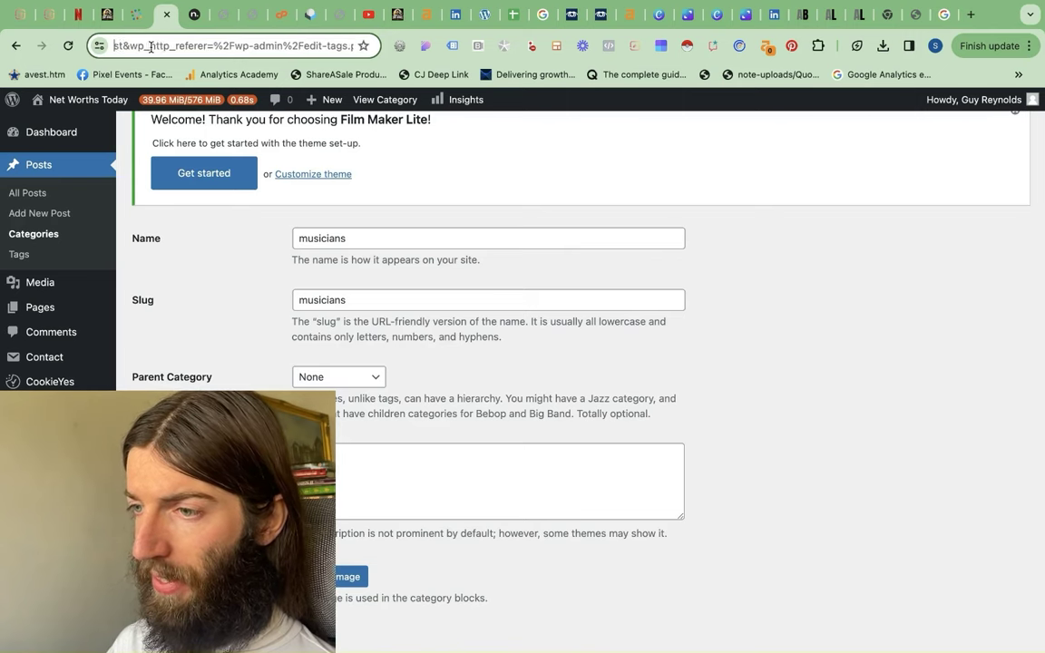
pyautogui.press('Left')
pyautogui.press('Left')
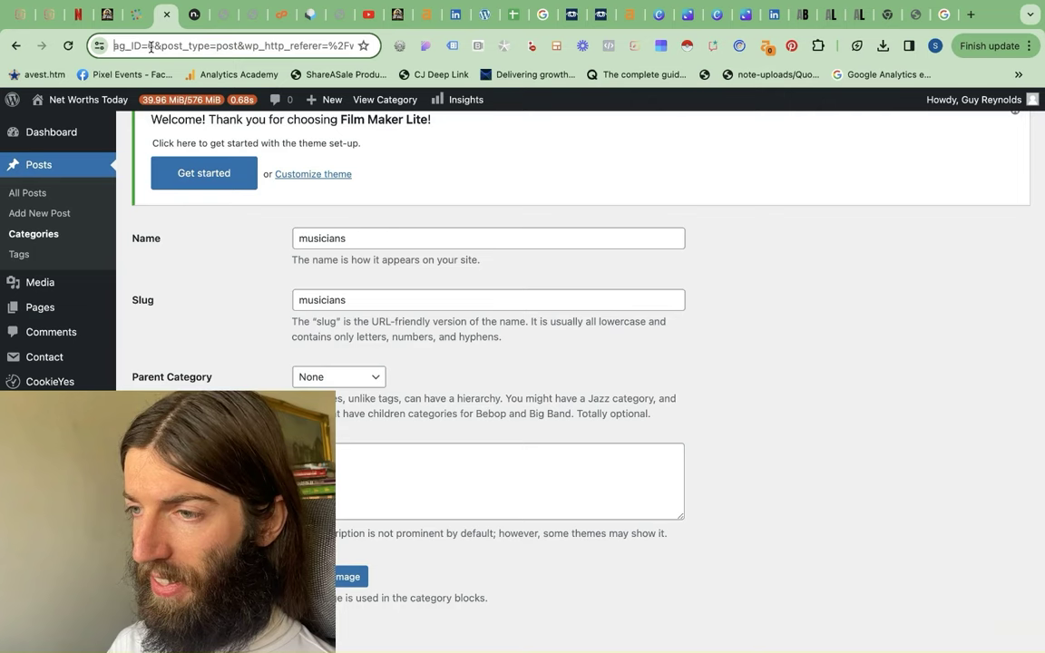
# Return to the category list, open the Uncategorized category and find its tag ID in the page's URL
pyautogui.press('super+bracketleft')
pyautogui.click(490, 350)
pyautogui.click(311, 46)
pyautogui.press('Right')
pyautogui.press('Right')
pyautogui.press('Right')
pyautogui.press('Right')
pyautogui.press('Right')
pyautogui.press('Right')
pyautogui.press('Right')
pyautogui.press('Right')
pyautogui.press('Right')
pyautogui.press('Right')
pyautogui.press('Right')
pyautogui.press('Right')
pyautogui.press('Right')
pyautogui.press('Right')
pyautogui.press('Right')
pyautogui.press('Right')
pyautogui.press('Right')
pyautogui.press('Right')
pyautogui.press('Right')
pyautogui.press('Right')
pyautogui.press('Right')
pyautogui.press('Right')
pyautogui.press('Right')
pyautogui.press('Right')
pyautogui.press('Right')
pyautogui.press('Right')
pyautogui.press('Right')
pyautogui.press('Right')
pyautogui.press('Right')
pyautogui.press('Right')
pyautogui.press('Right')
pyautogui.press('Right')
pyautogui.press('Right')
pyautogui.press('Right')
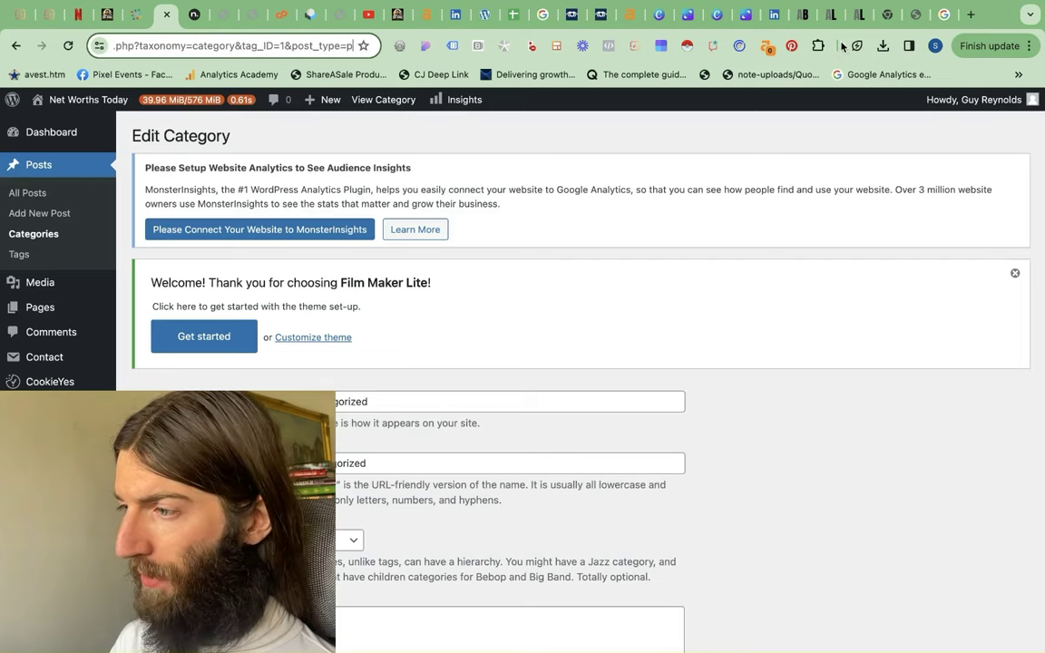
# Switch to Autoblogging's bulk article form, enter Category ID 1 and replace it with 6 for the musicians category
pyautogui.click(797, 16)
pyautogui.click(494, 439)
pyautogui.write('1')
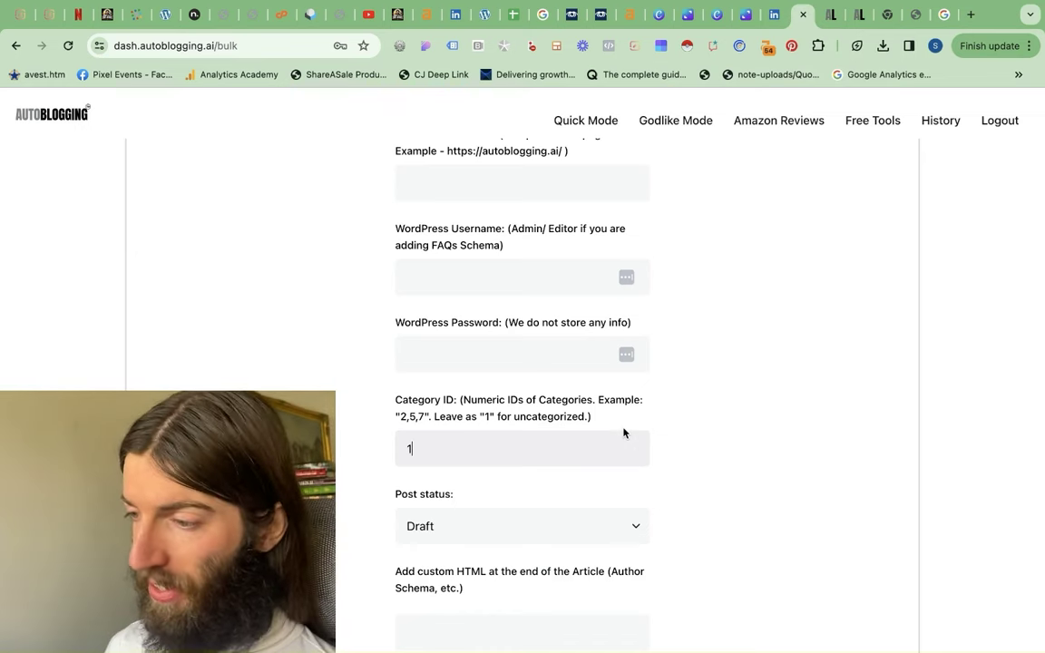
pyautogui.scroll(10, 624, 433)
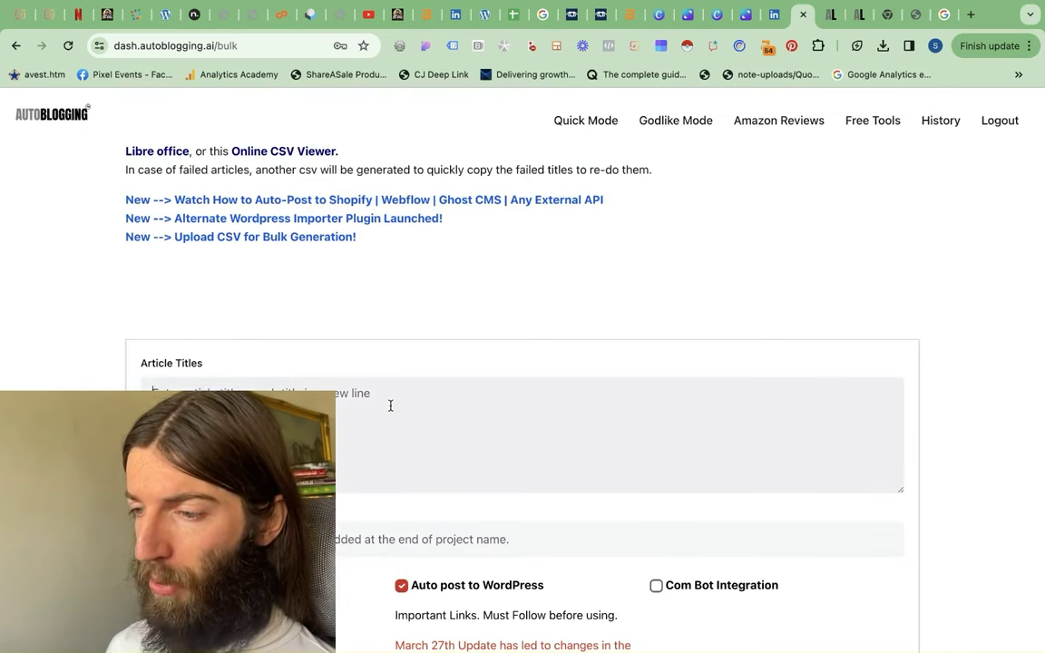
pyautogui.scroll(-10, 399, 381)
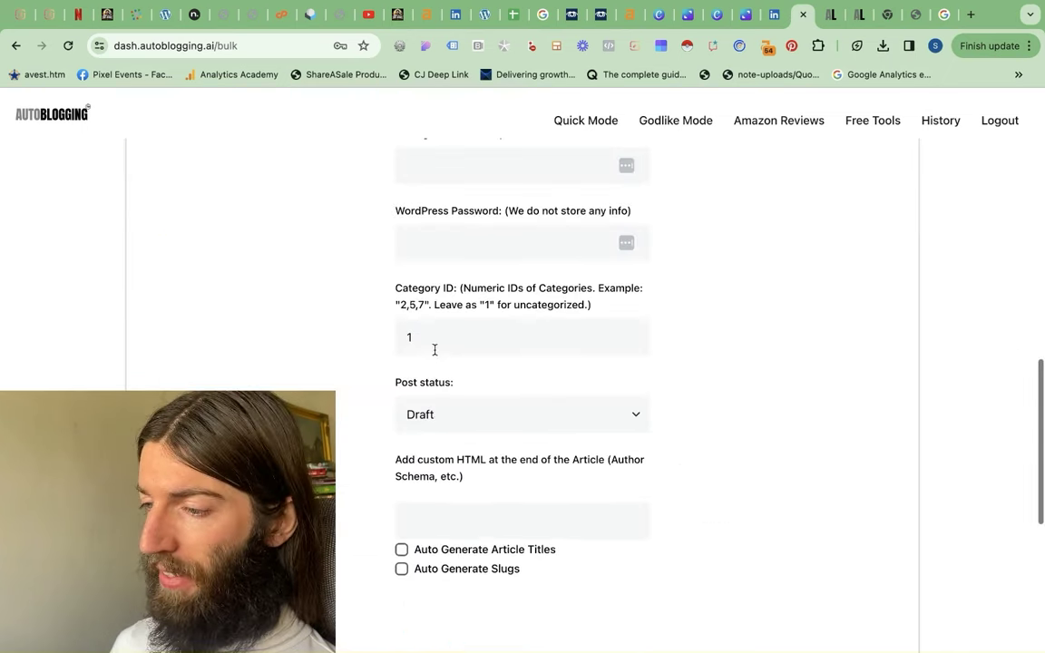
pyautogui.press('BackSpace')
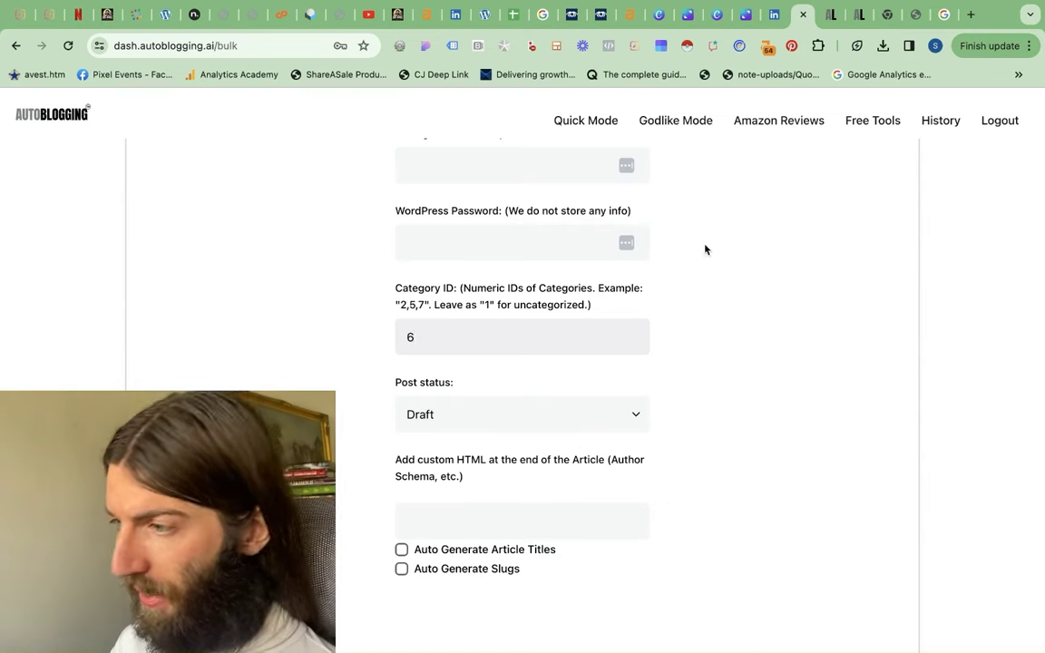
# Return to the WordPress site, go back to the live Snoop Dogg post and shorten its URL to load networthstoday.com/musicians/
pyautogui.press('super+6')
pyautogui.scroll(-4, 481, 385)
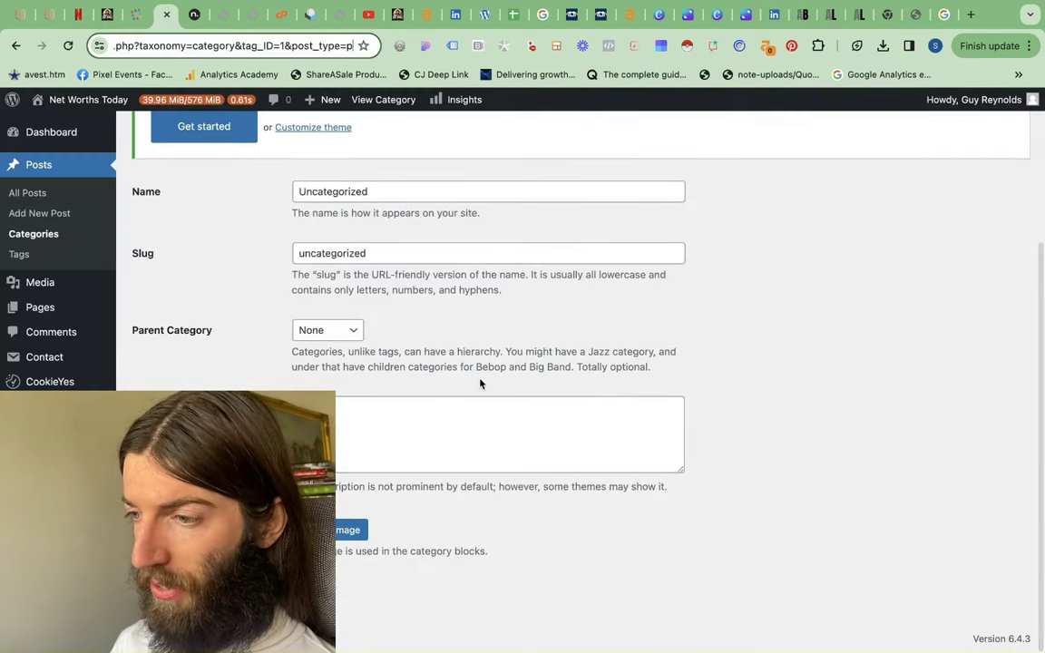
pyautogui.scroll(3, 480, 384)
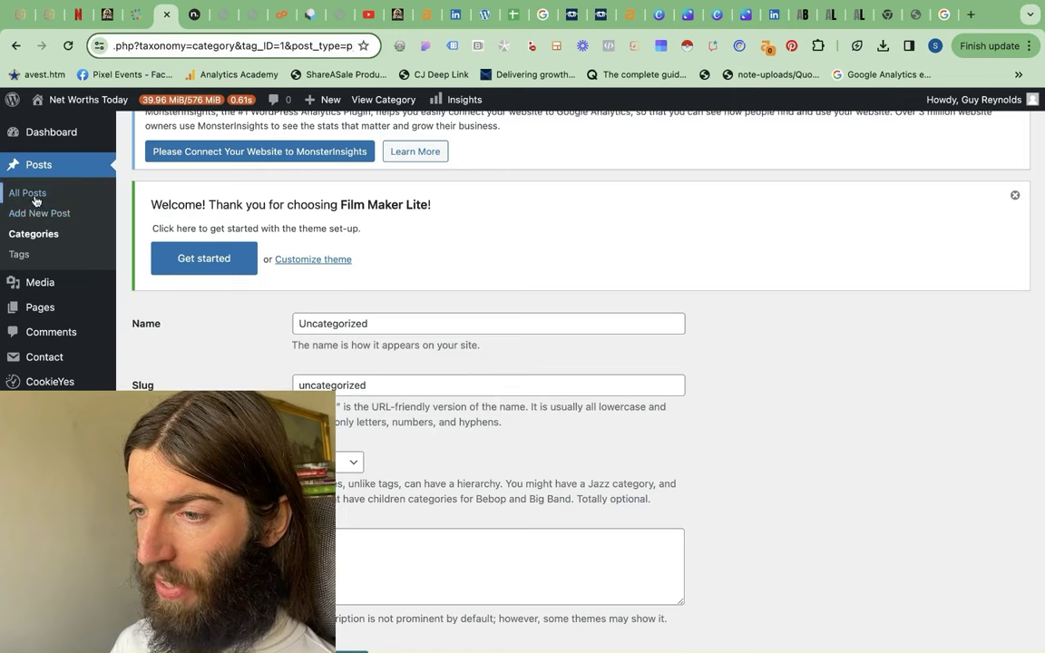
pyautogui.click(14, 47)
pyautogui.click(14, 47)
pyautogui.click(14, 47)
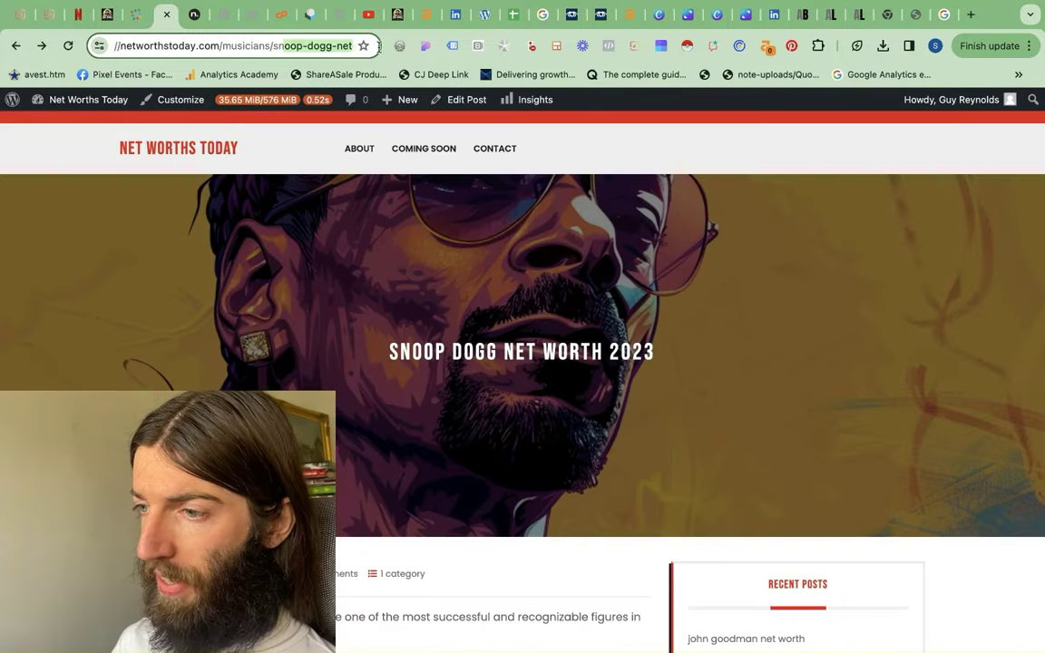
pyautogui.moveTo(219, 46); pyautogui.dragTo(352, 46)
pyautogui.press('BackSpace')
pyautogui.press('BackSpace')
pyautogui.press('BackSpace')
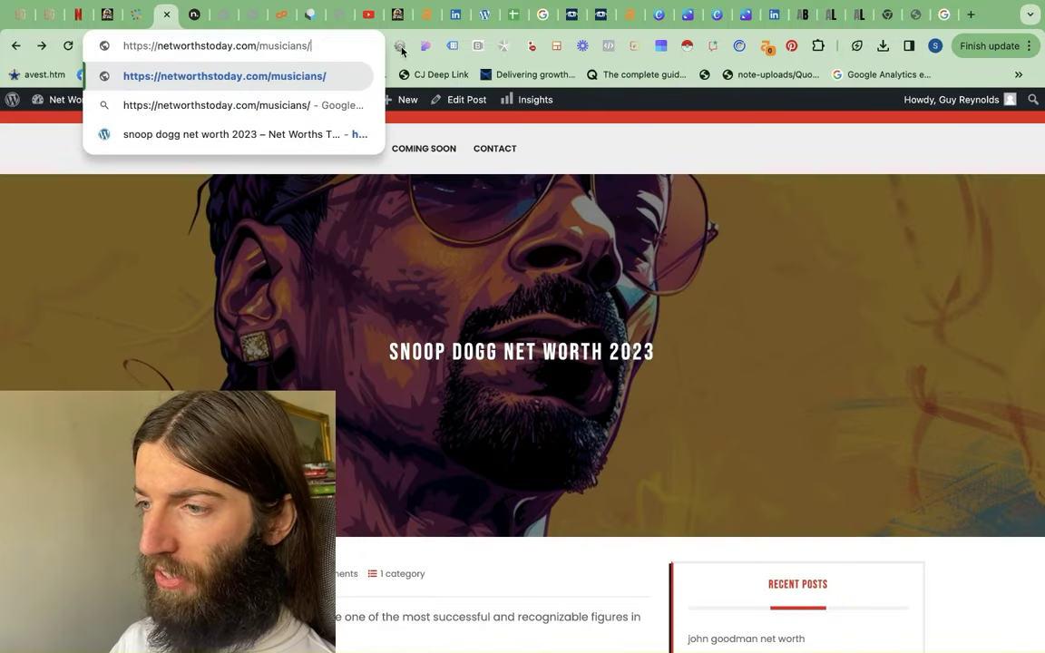
pyautogui.press('Return')
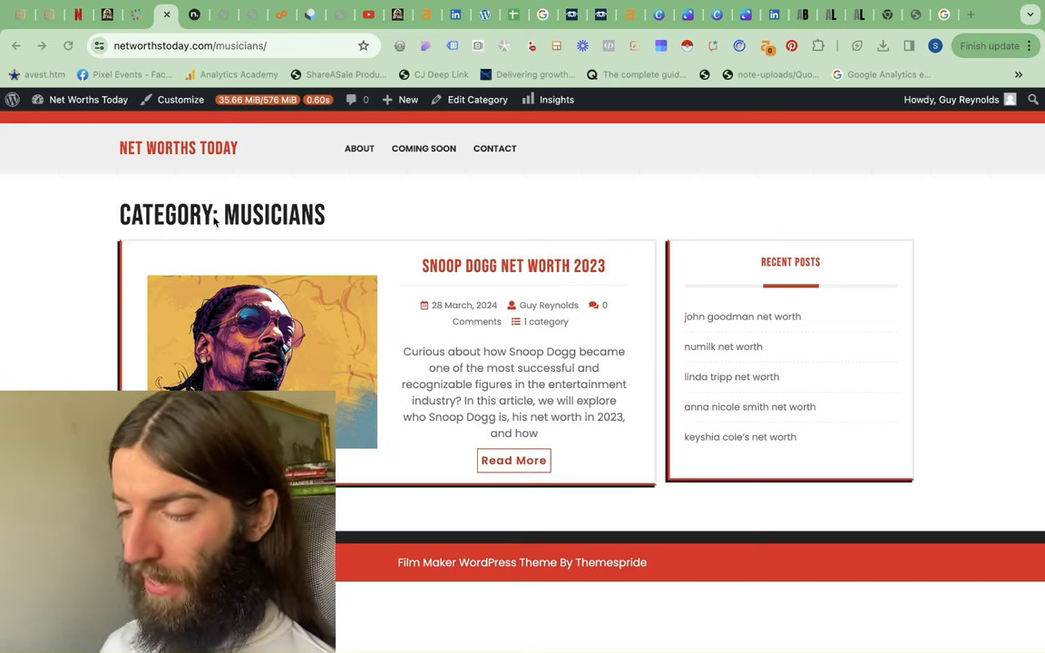
pyautogui.click(229, 47)
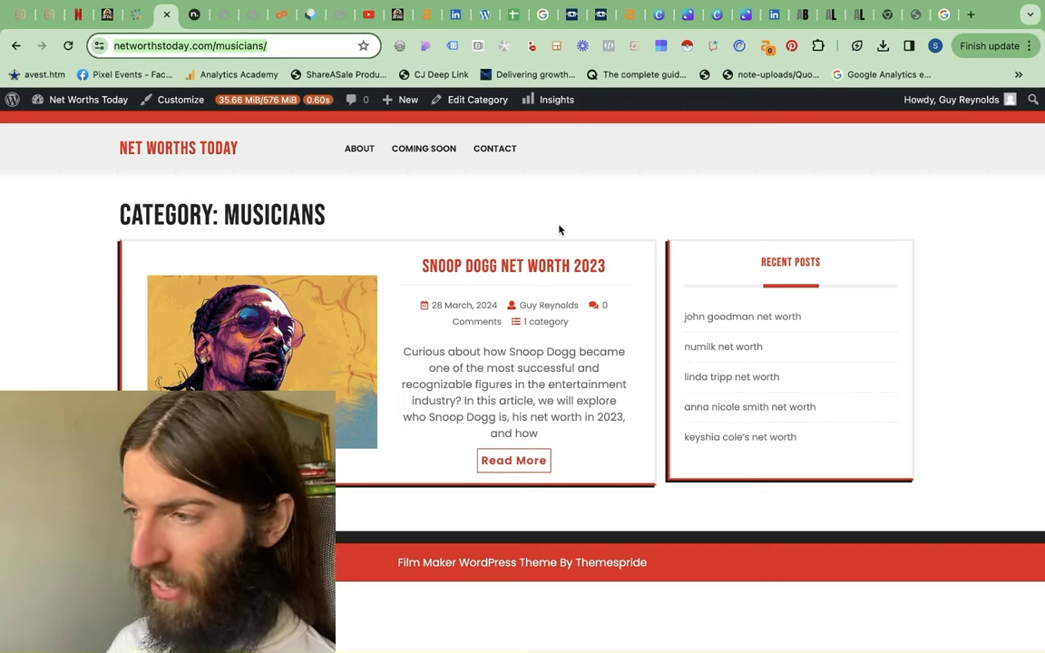
# Add the example URL company.com/travel-insurance/over-60s/ below the gardening URLs in the Canva diagram and highlight its travel-insurance part
pyautogui.click(688, 15)
pyautogui.scroll(-4, 559, 435)
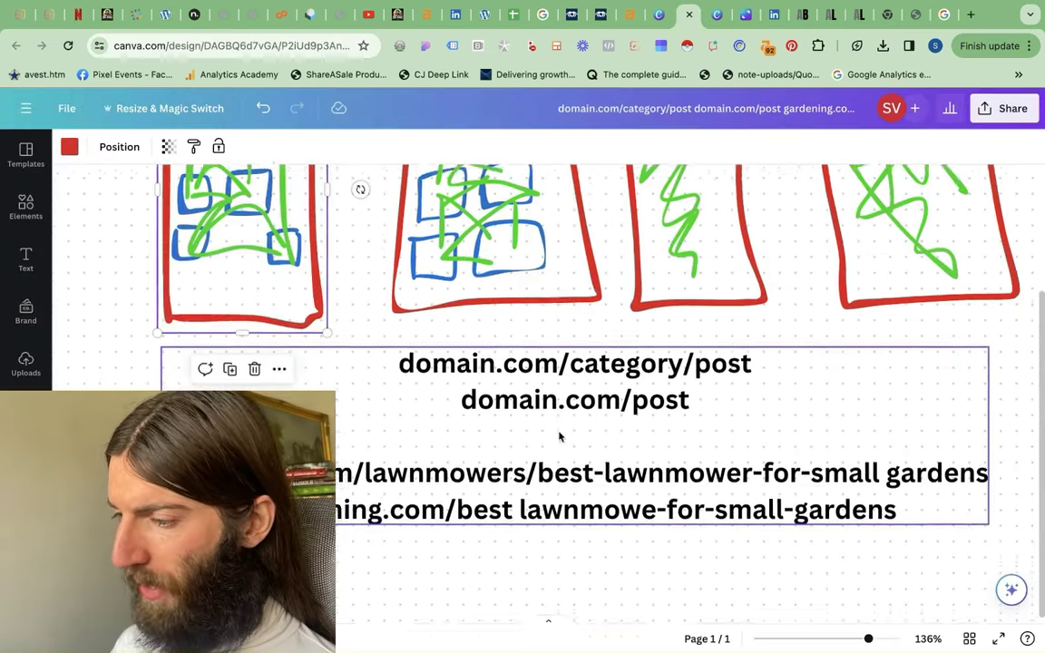
pyautogui.click(935, 415)
pyautogui.press('Return')
pyautogui.press('Return')
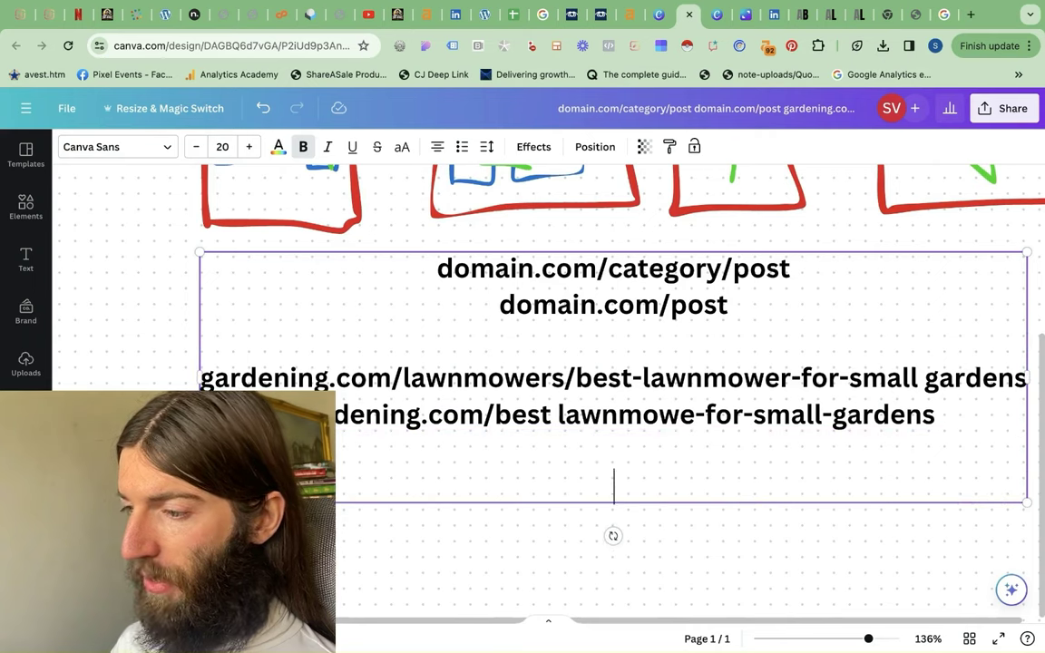
pyautogui.write('company.c')
pyautogui.write('om/travel-insurance/')
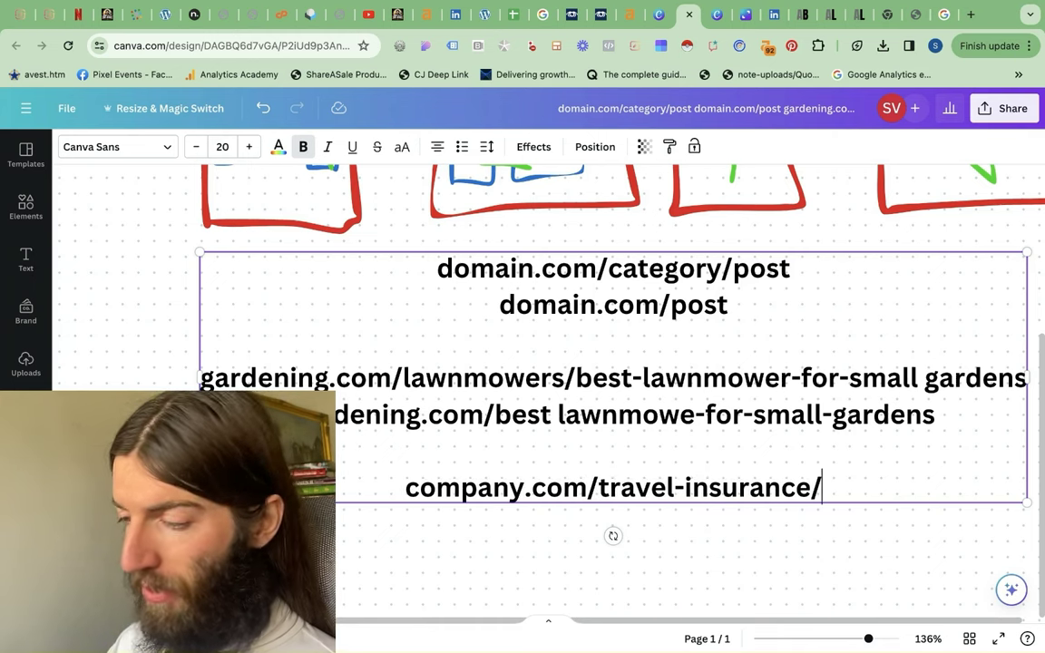
pyautogui.write('over-60s/')
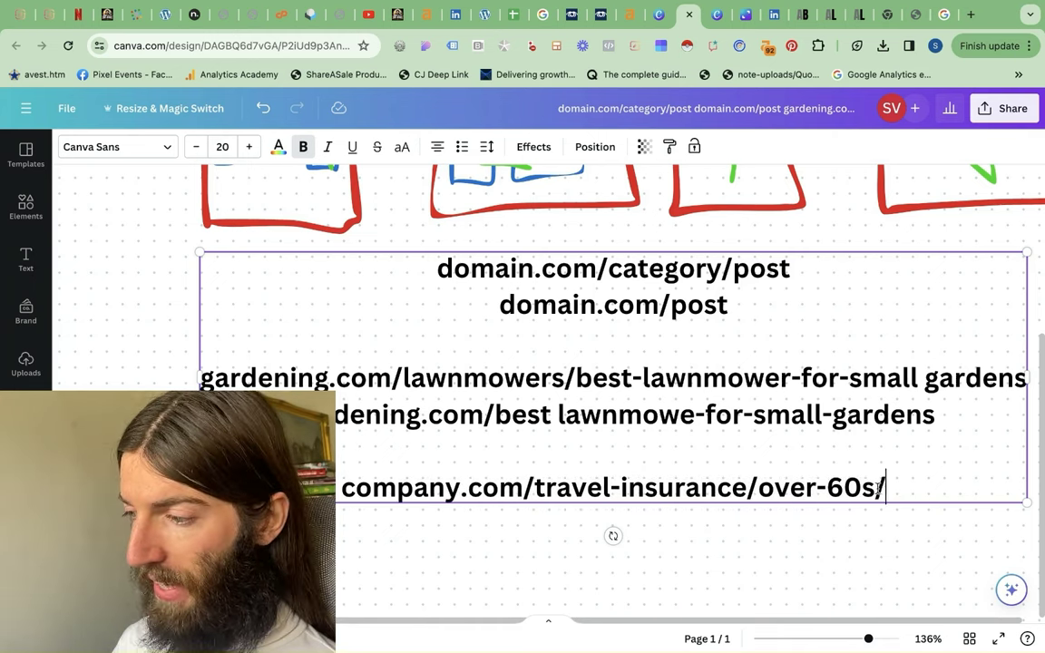
pyautogui.moveTo(879, 488); pyautogui.dragTo(428, 488)
pyautogui.click(534, 487)
pyautogui.moveTo(534, 487); pyautogui.dragTo(746, 488)
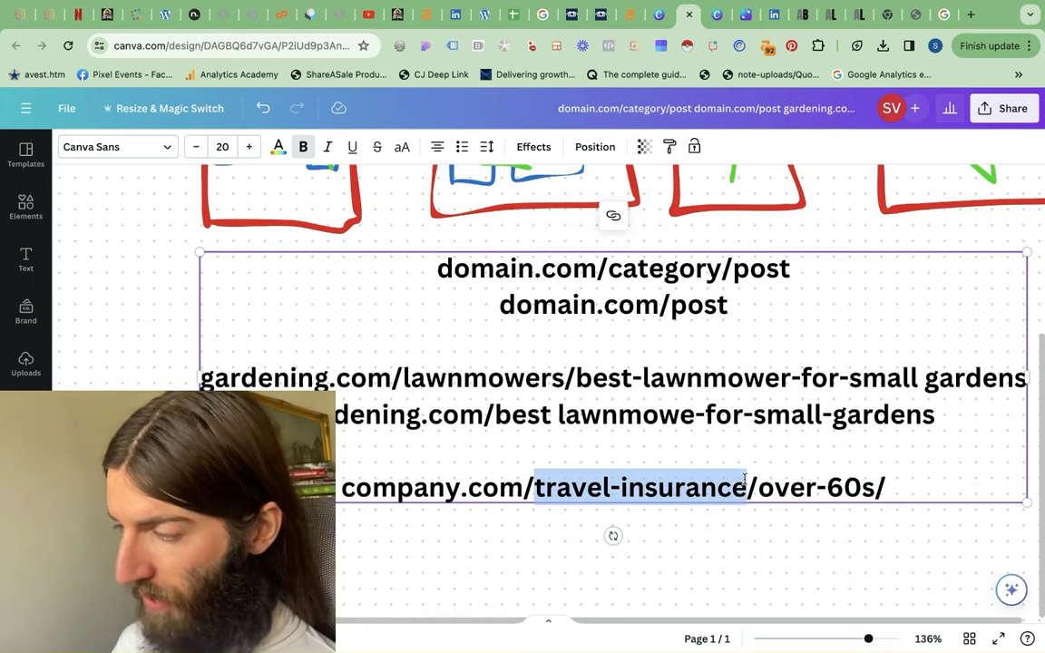
# Return to the WordPress site, search the plugin directory for "permalink manager", and install and activate Permalink Manager Lite
pyautogui.click(166, 15)
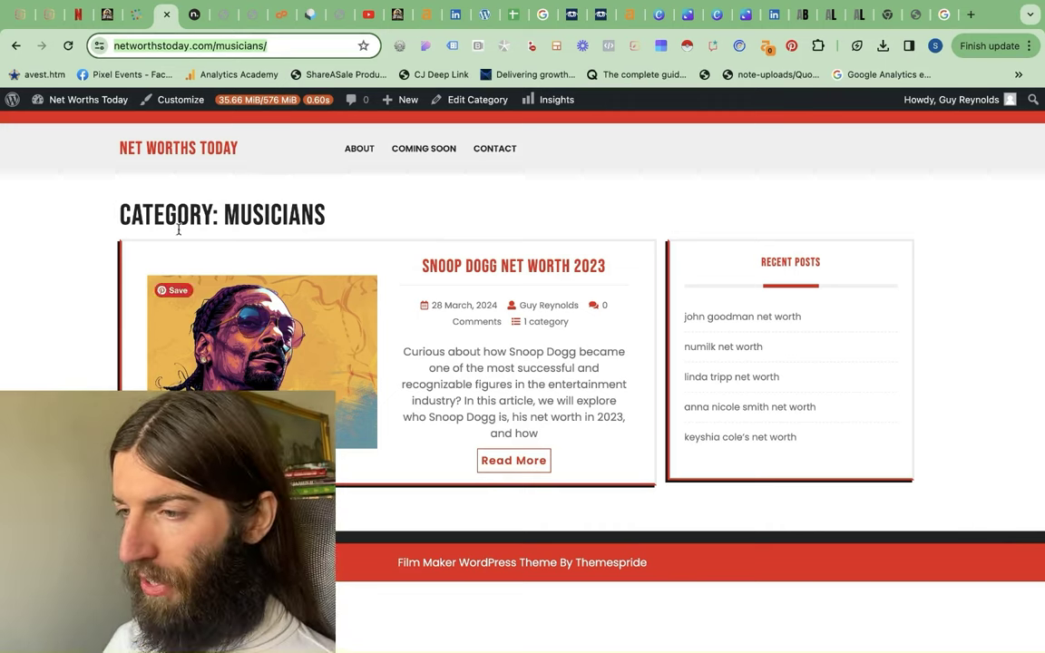
pyautogui.click(44, 127)
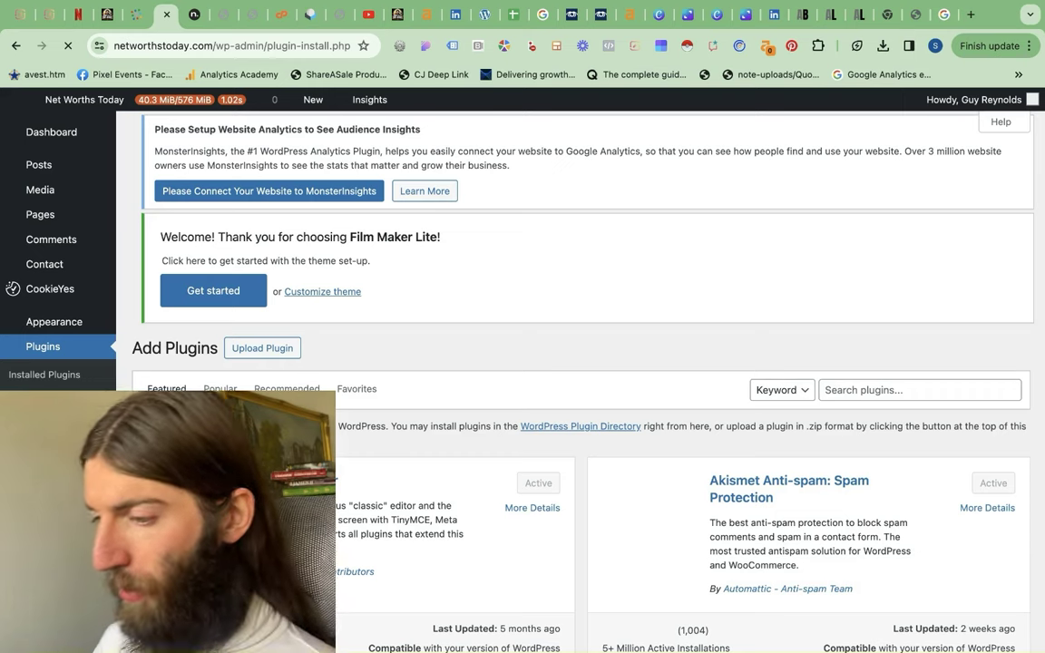
pyautogui.write('permalink manag')
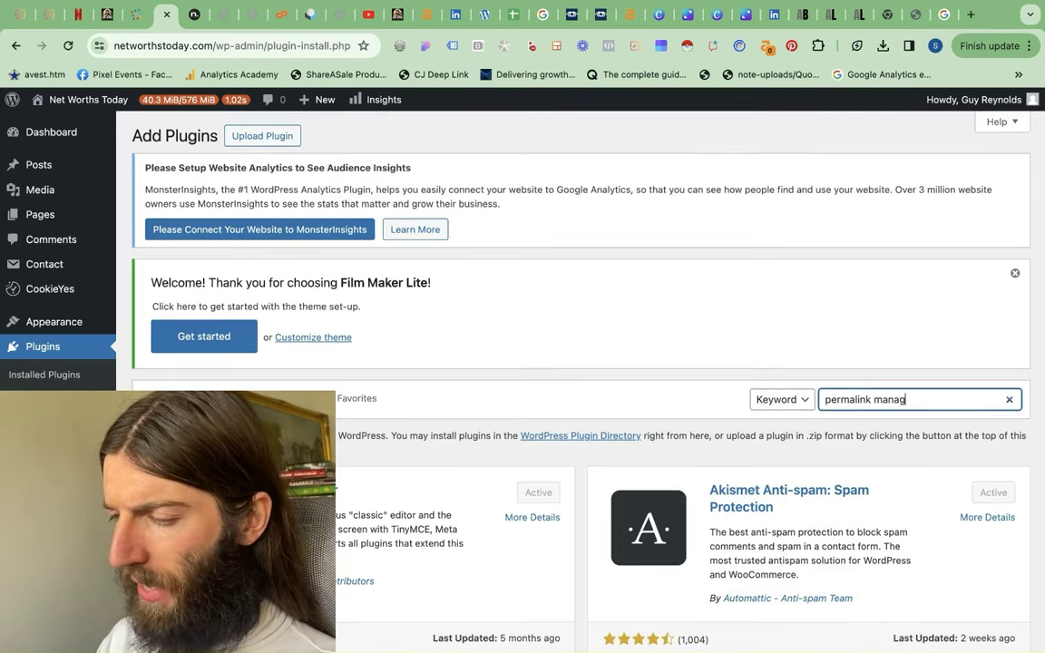
pyautogui.write('er')
pyautogui.scroll(-3, 532, 291)
pyautogui.click(532, 291)
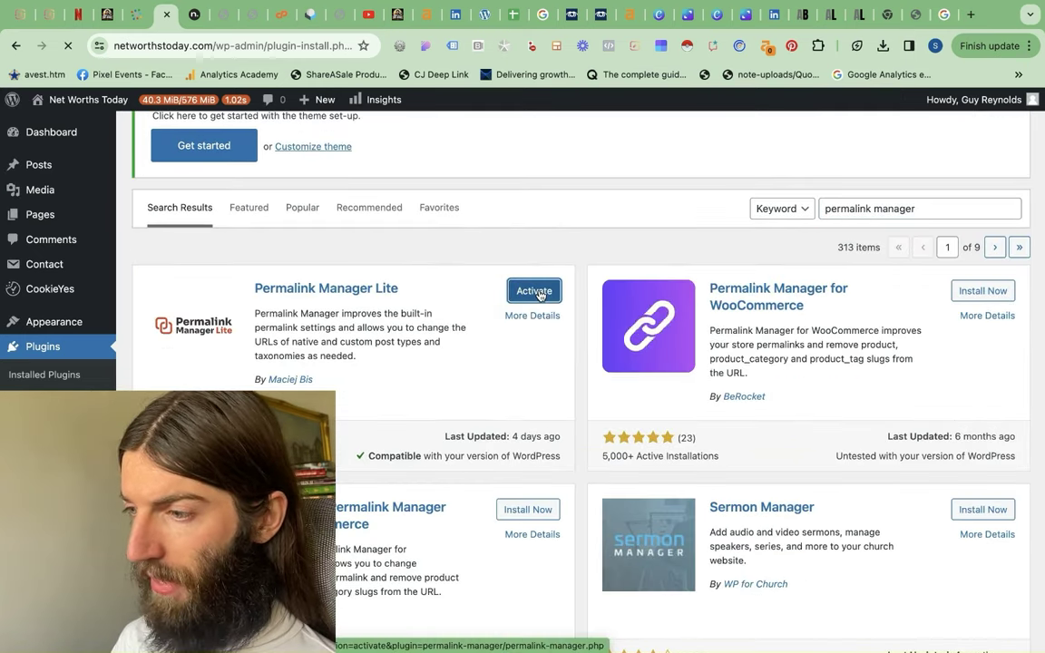
pyautogui.click(534, 291)
# Go back to the live musicians category page and open that category for editing to review its name, slug, parent and description fields
pyautogui.click(16, 45)
pyautogui.click(16, 45)
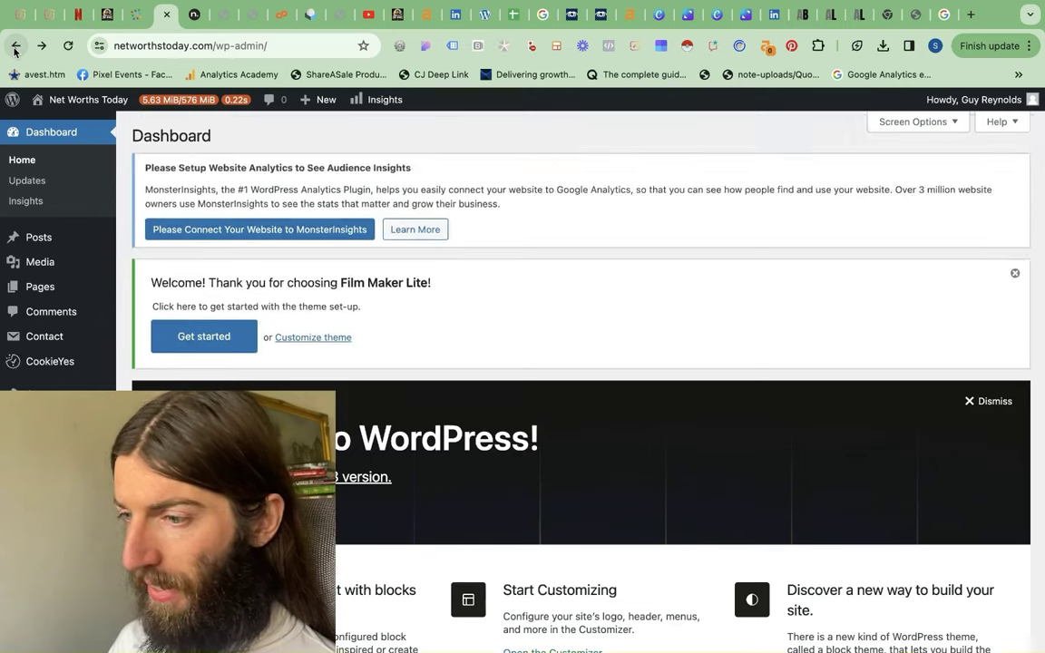
pyautogui.click(15, 46)
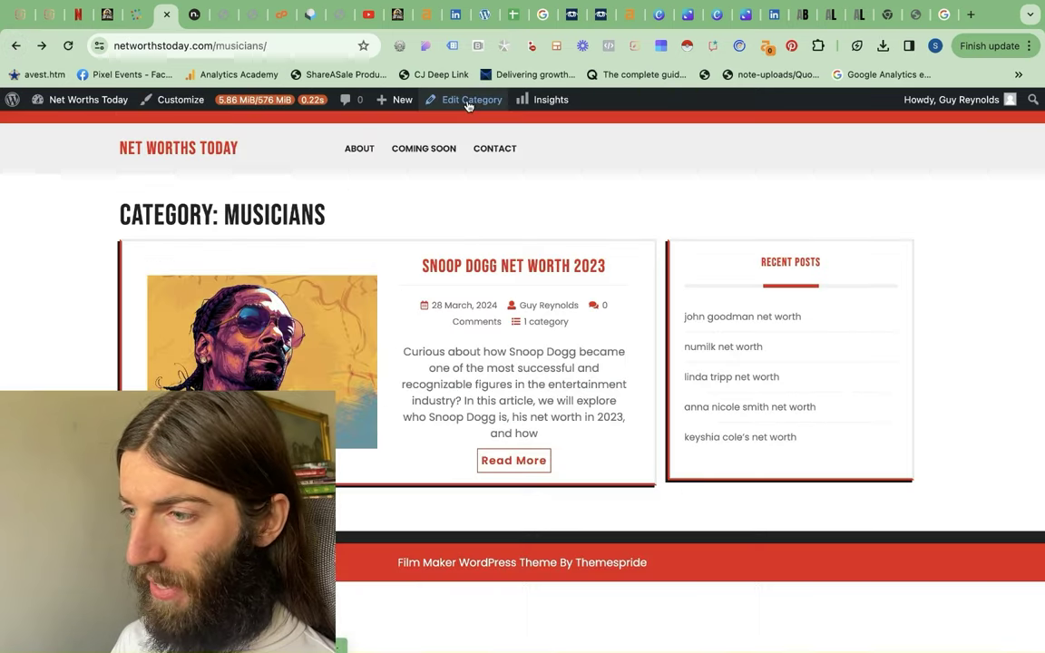
pyautogui.click(423, 98)
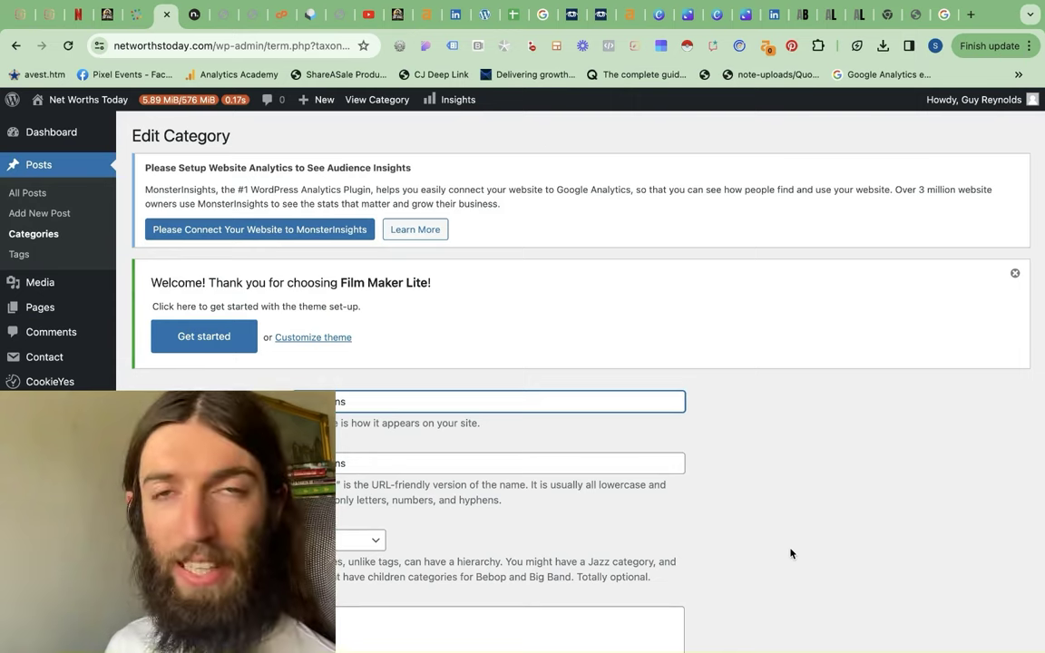
pyautogui.scroll(-5, 791, 553)
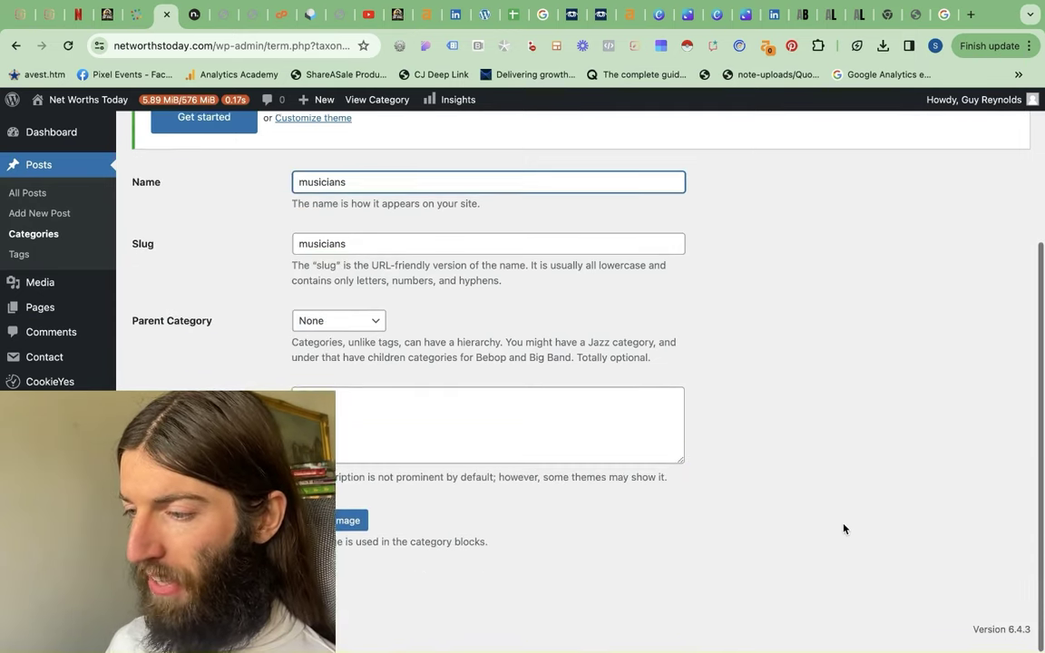
pyautogui.click(396, 404)
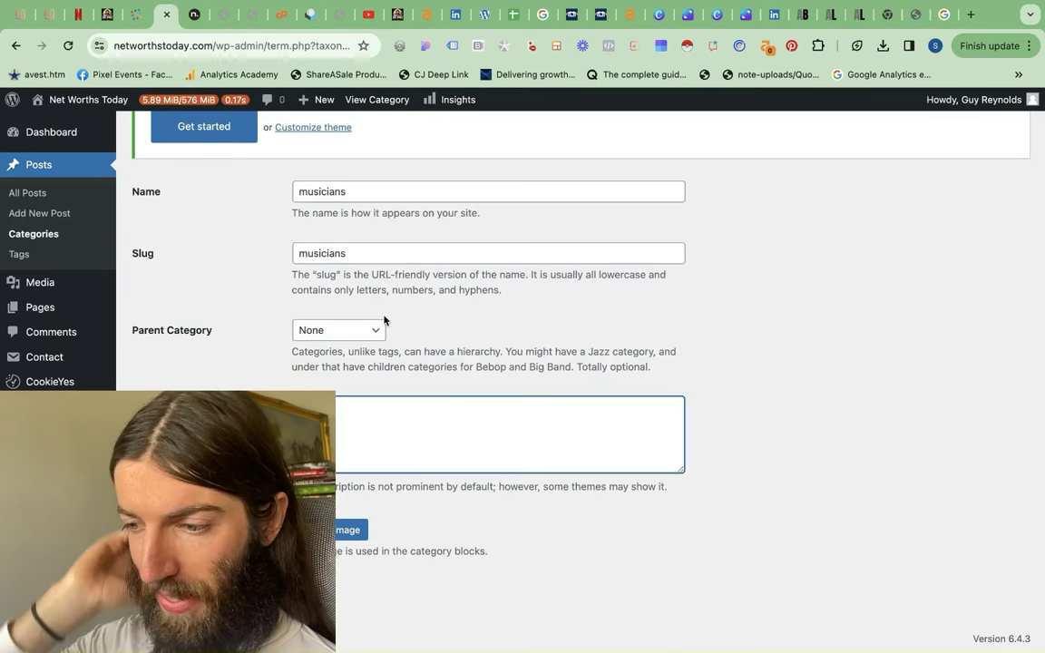
pyautogui.click(746, 381)
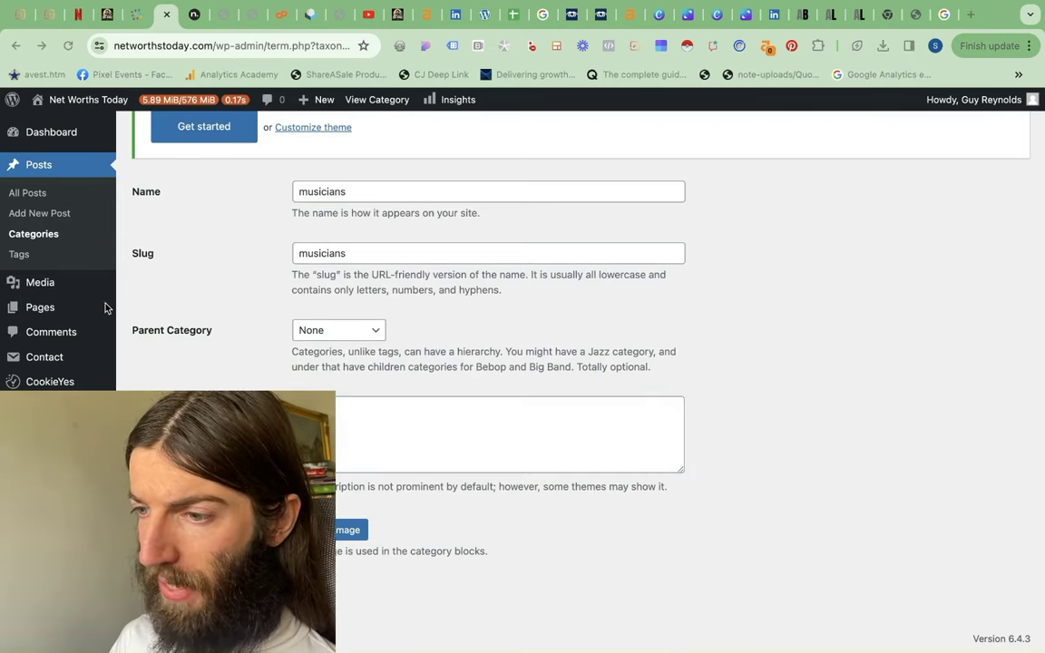
# Publish a page titled "musicians" with the text "This is a landing page about musicians net worth." and "Buy BUTTON", and view it live
pyautogui.moveTo(324, 101)
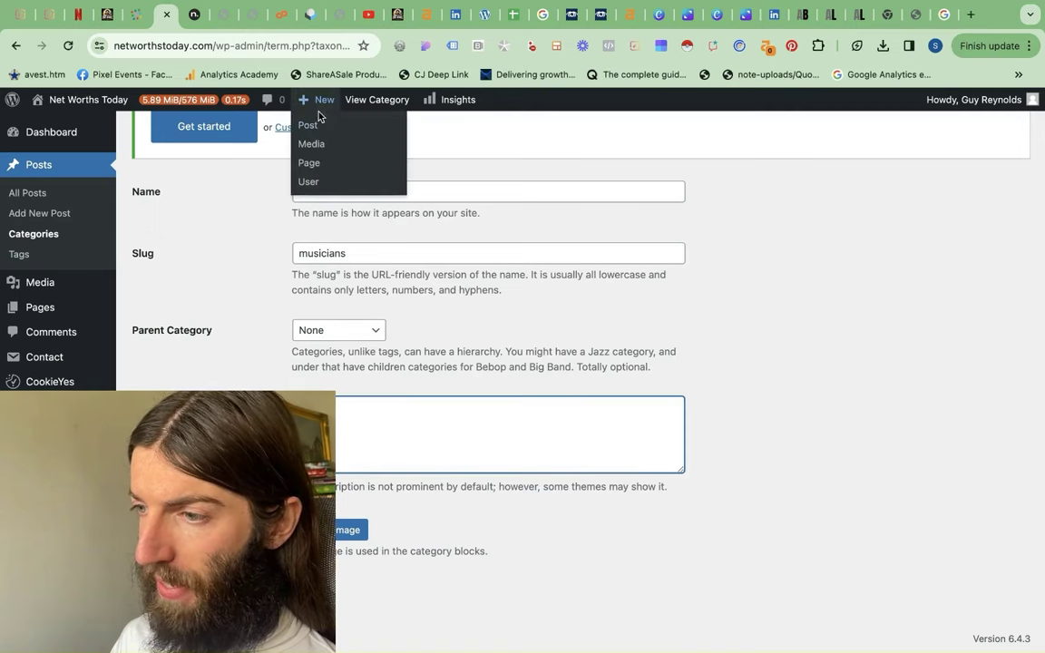
pyautogui.click(309, 164)
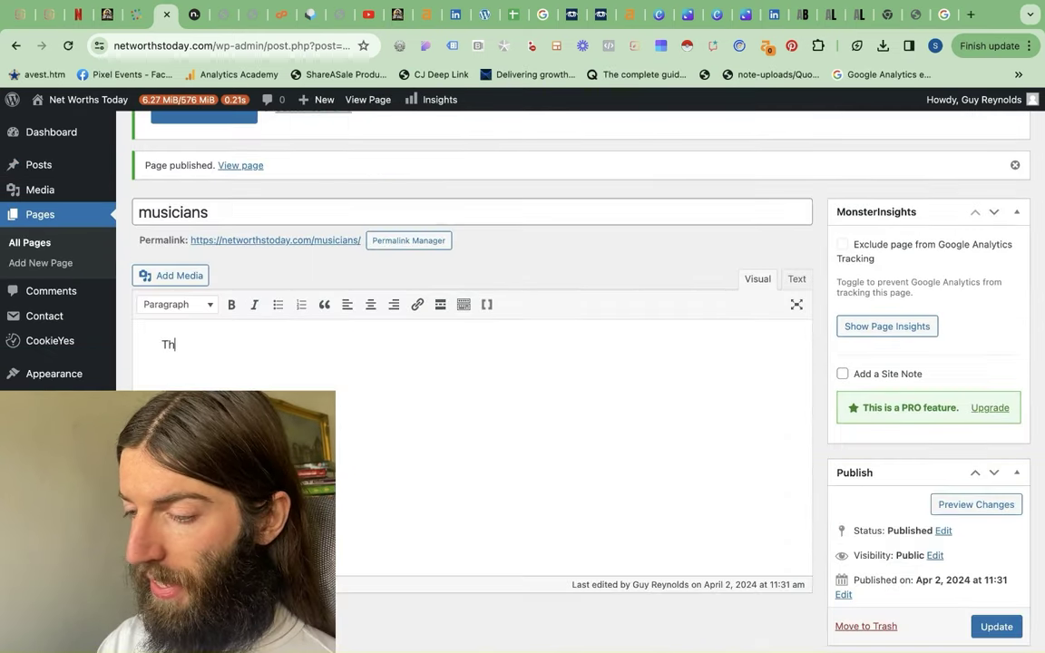
pyautogui.write('is is a landing page about musicians')
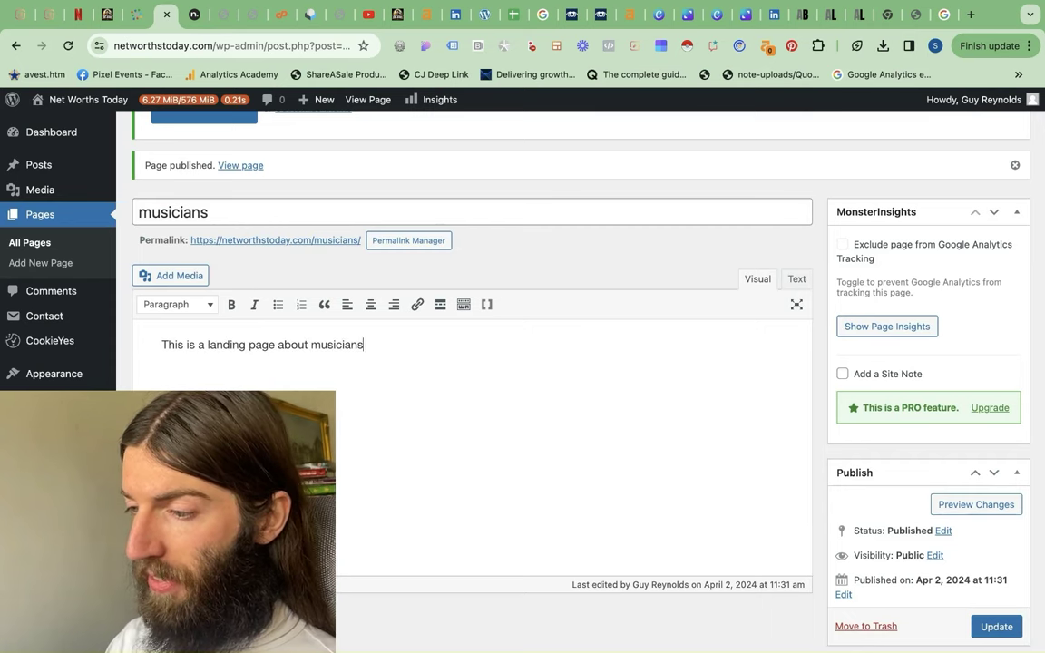
pyautogui.write(' net worth. ')
pyautogui.write('Buy BUTTON')
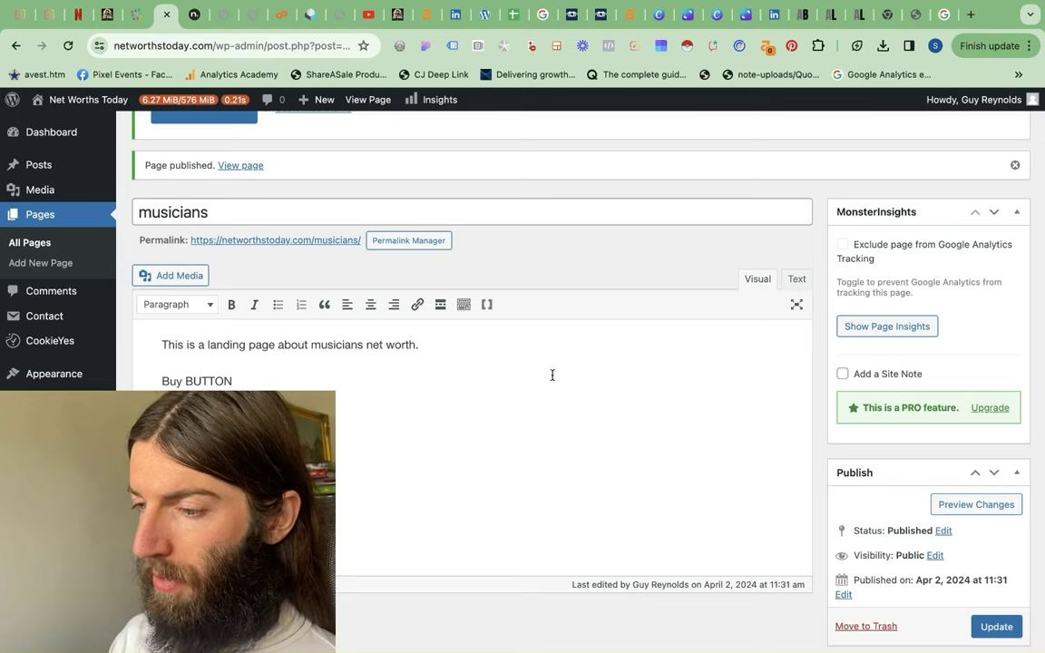
pyautogui.click(993, 626)
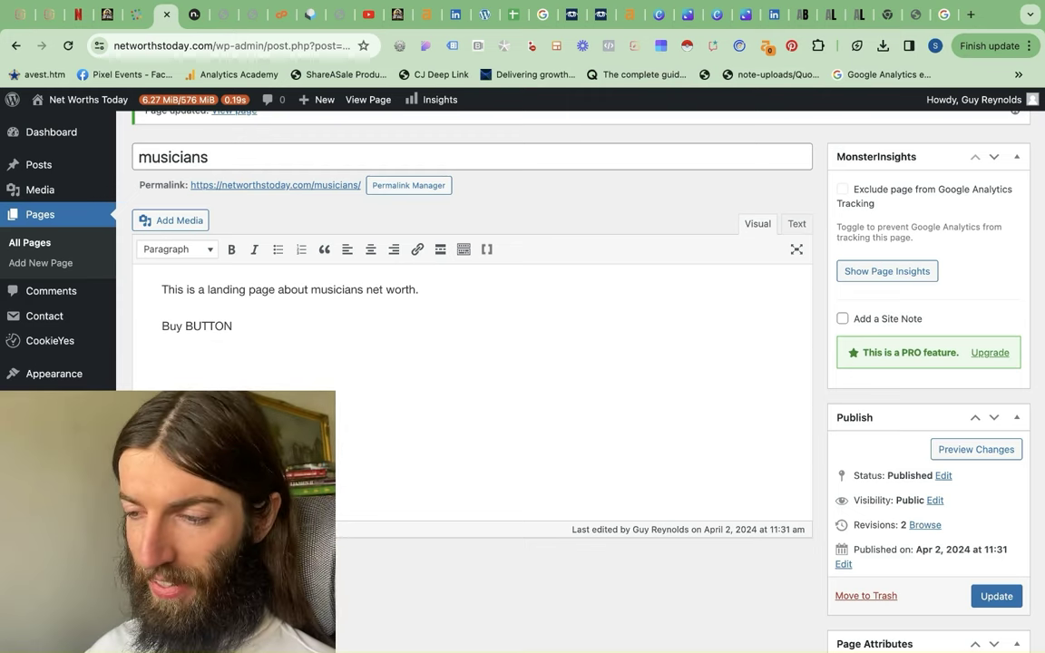
pyautogui.click(282, 185)
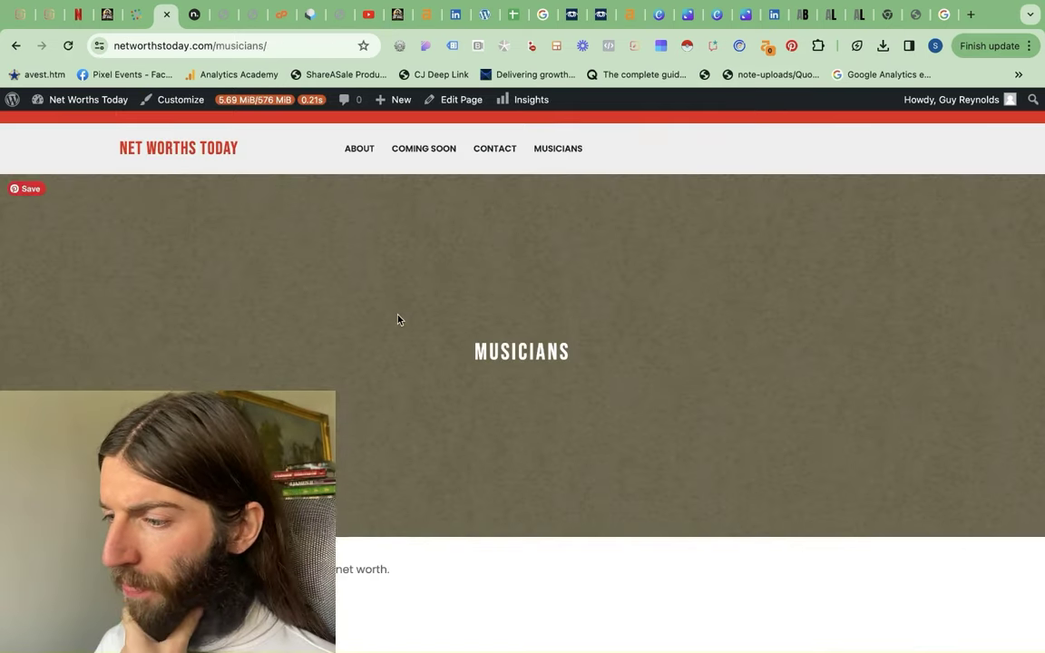
pyautogui.scroll(-2, 397, 319)
# Look up the previously visited address networthstoday.com/snoop-dogg-net-worth-2023/ with "snoop" and copy the full URL
pyautogui.click(1003, 47)
pyautogui.click(181, 46)
pyautogui.click(172, 48)
pyautogui.write('snoop')
pyautogui.press('Down')
pyautogui.press('Down')
pyautogui.press('Down')
pyautogui.press('Down')
pyautogui.press('Down')
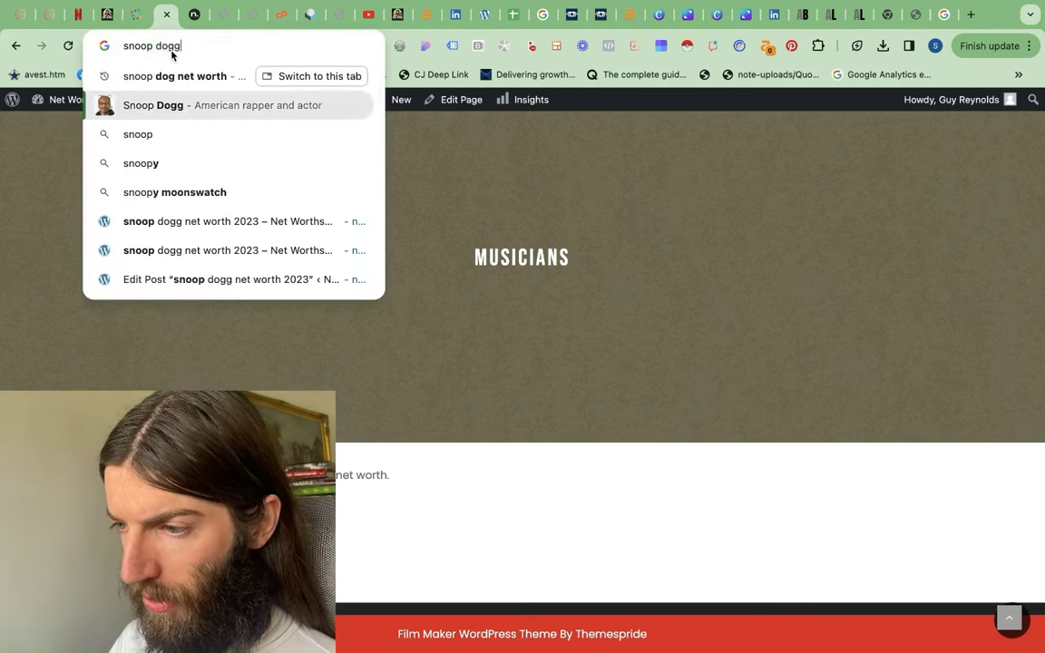
pyautogui.press('super+a')
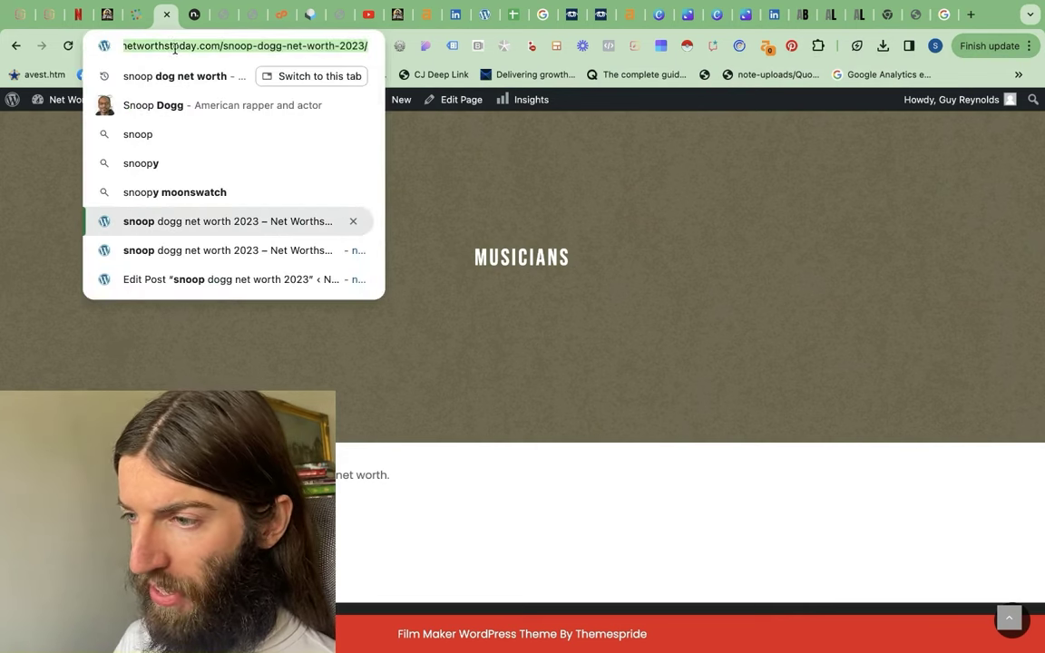
pyautogui.press('super+c')
# Load the copied Snoop Dogg post URL in a new incognito window to check it as a logged-out visitor
pyautogui.press('super+shift+n')
pyautogui.press('super+v')
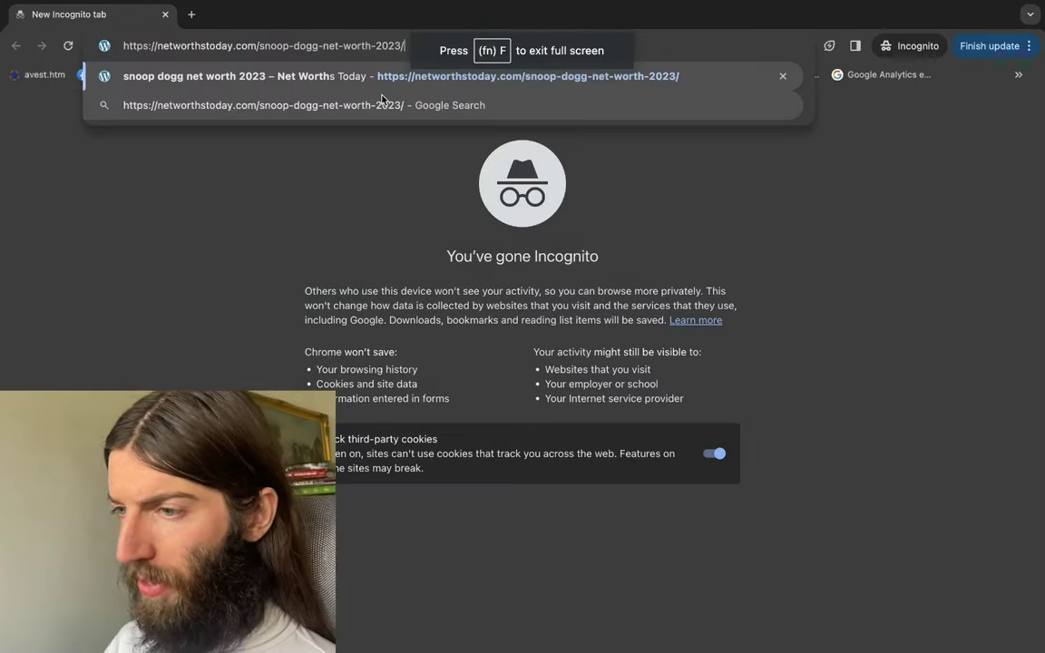
pyautogui.press('Return')
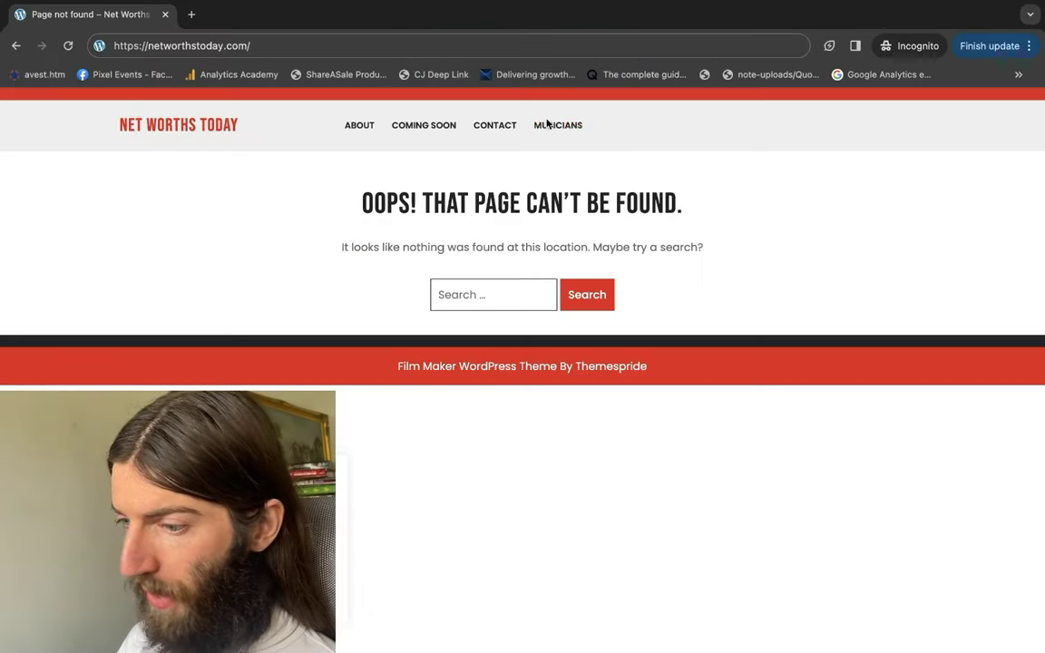
# Open the site's musicians page in the incognito window and review its heading and landing page text up close
pyautogui.click(547, 127)
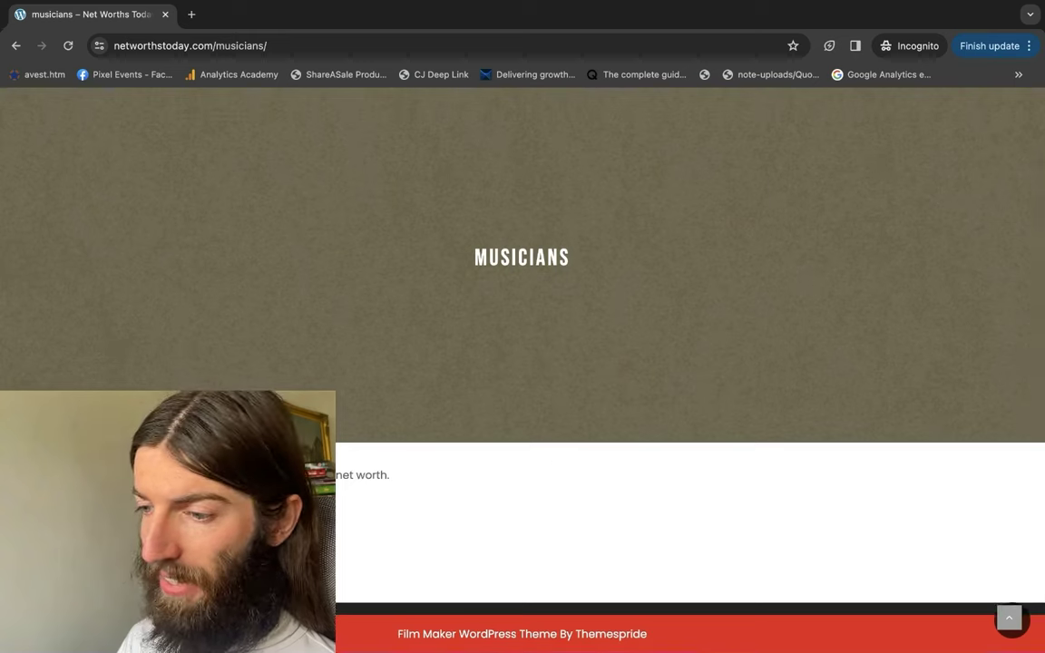
pyautogui.scroll(-2, 456, 472)
pyautogui.scroll(3, 456, 472)
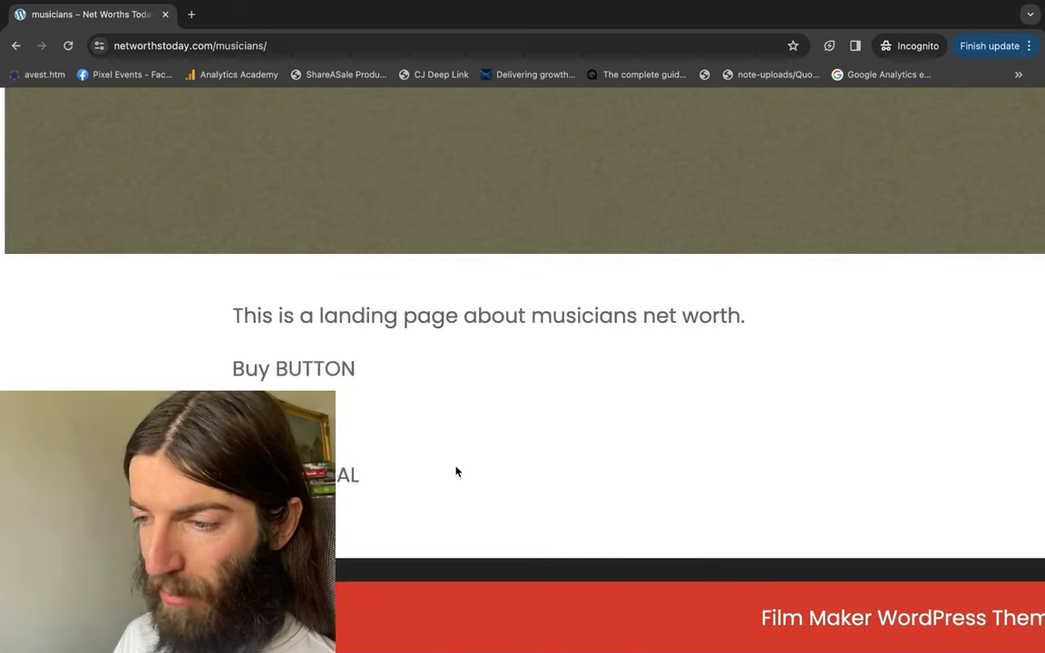
pyautogui.scroll(5, 865, 367)
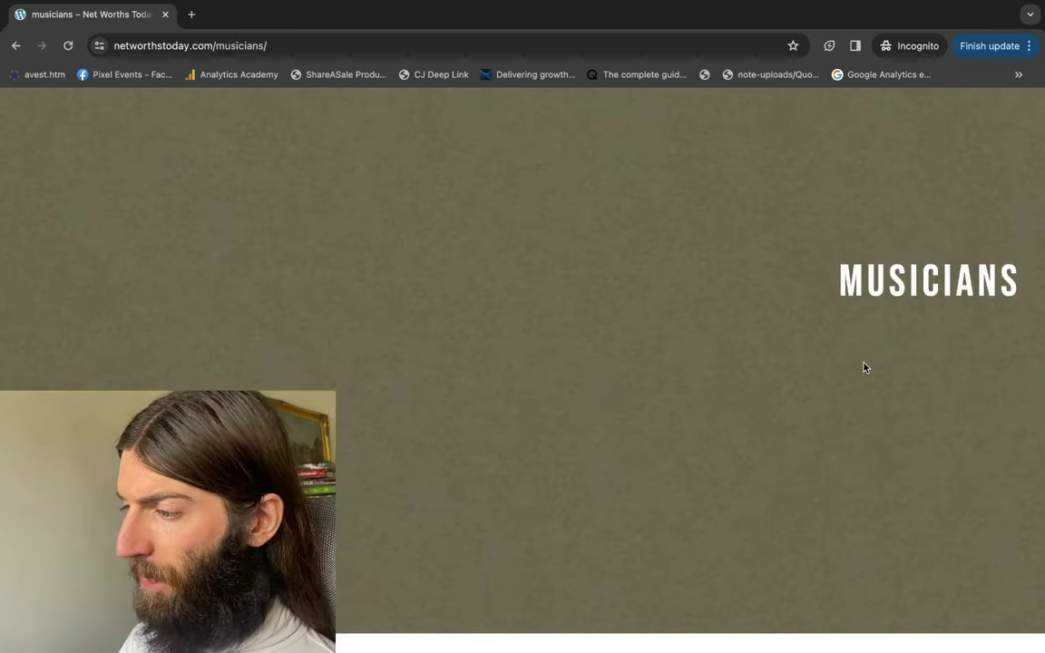
pyautogui.scroll(-5, 864, 368)
pyautogui.hscroll(1, 865, 368)
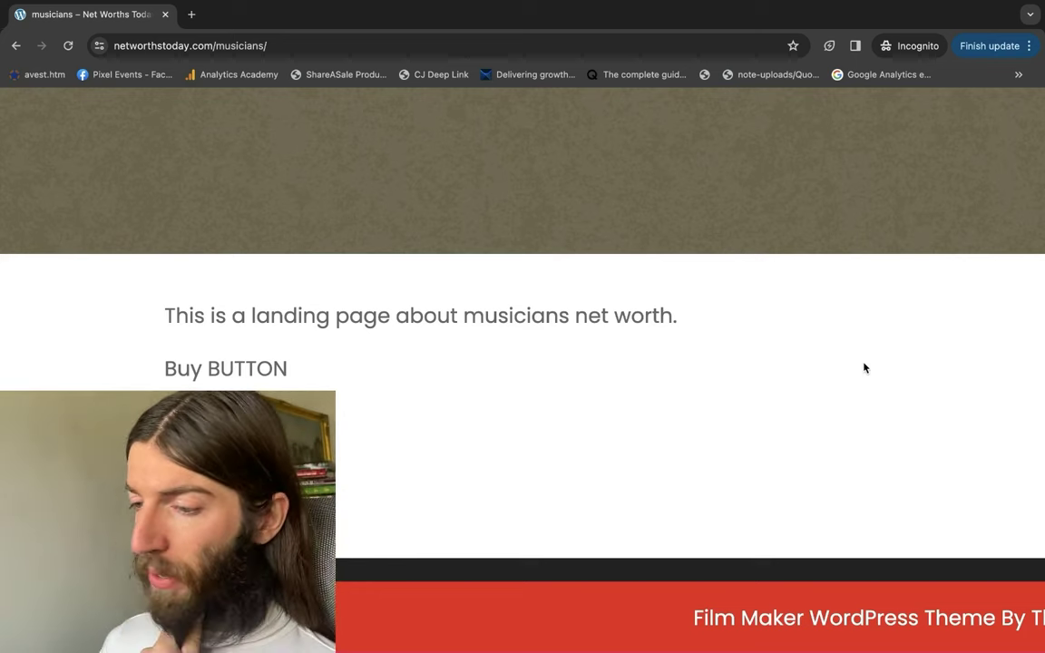
pyautogui.hscroll(1, 865, 368)
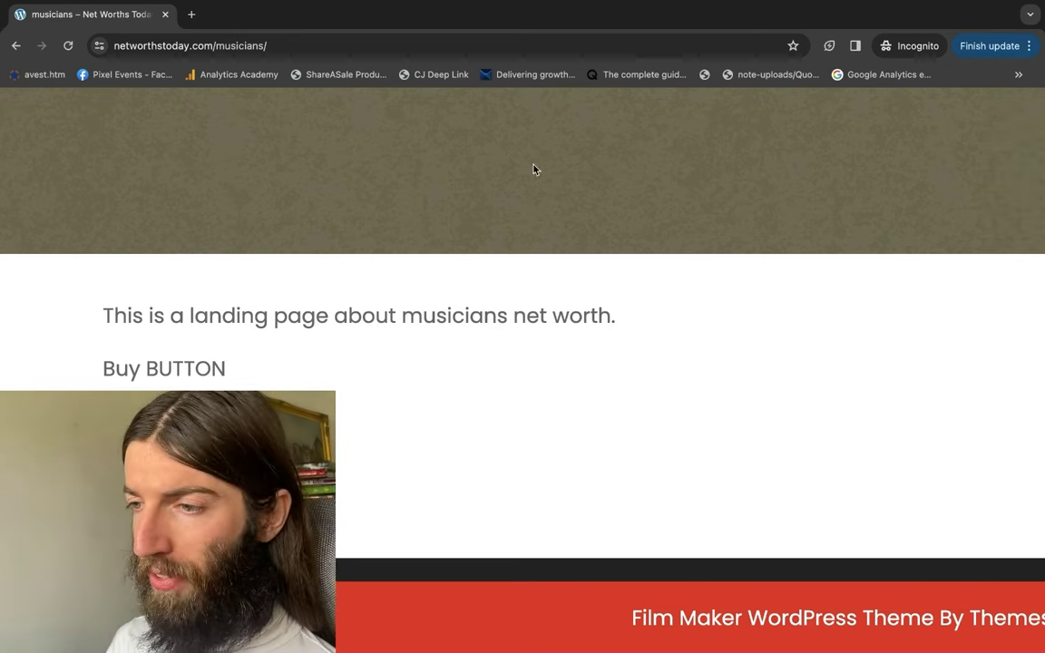
# Highlight the musicians/ part of the landing page's URL
pyautogui.moveTo(217, 43); pyautogui.dragTo(303, 40)
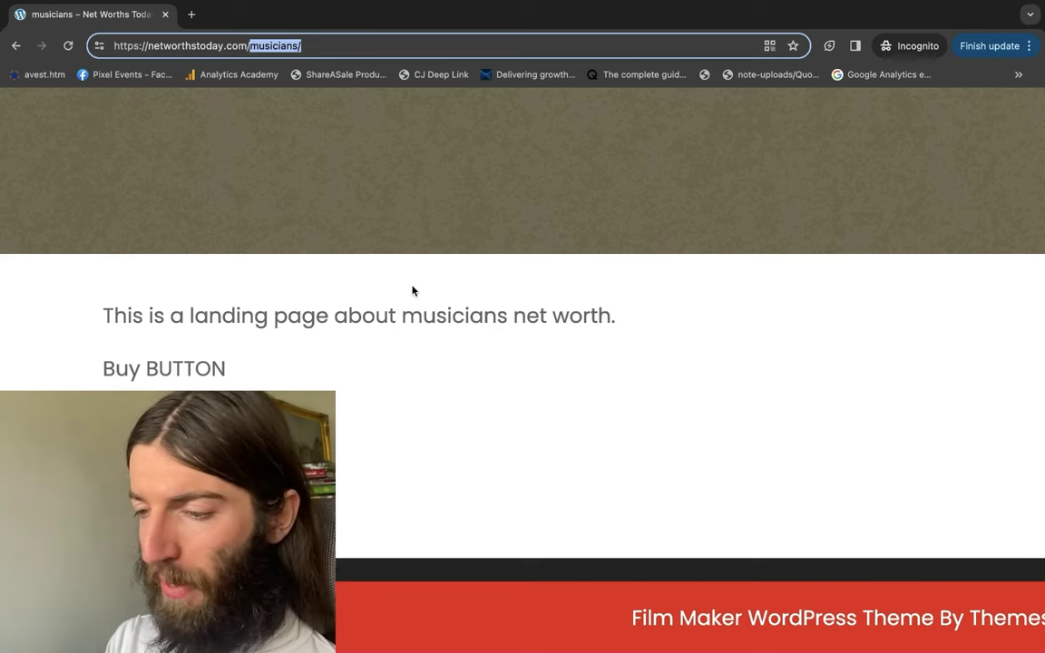
pyautogui.click(323, 44)
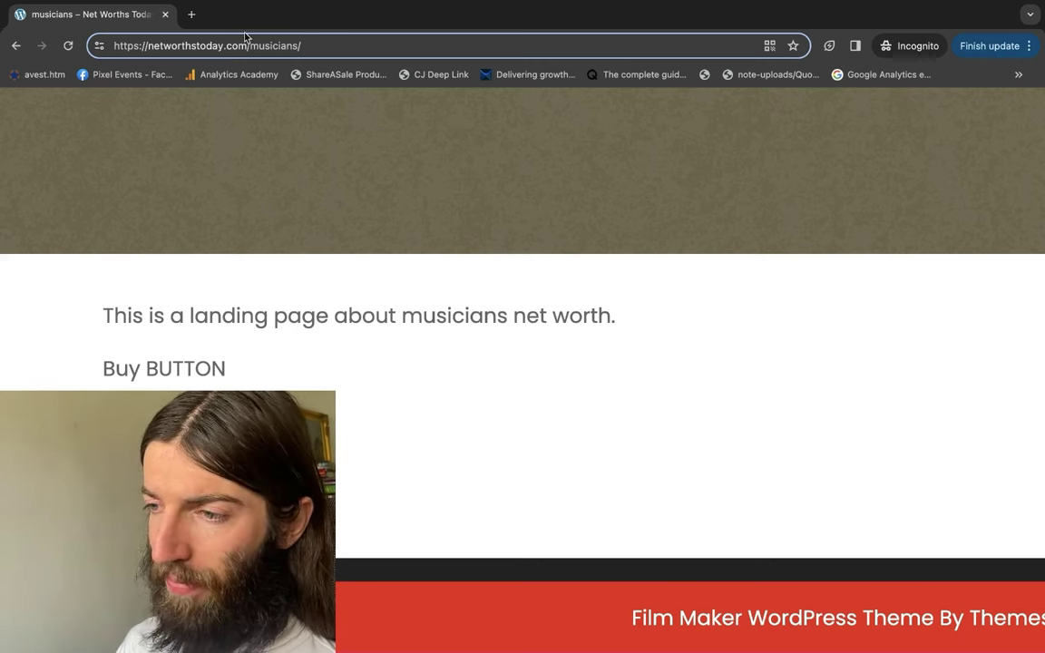
pyautogui.moveTo(251, 42); pyautogui.dragTo(334, 43)
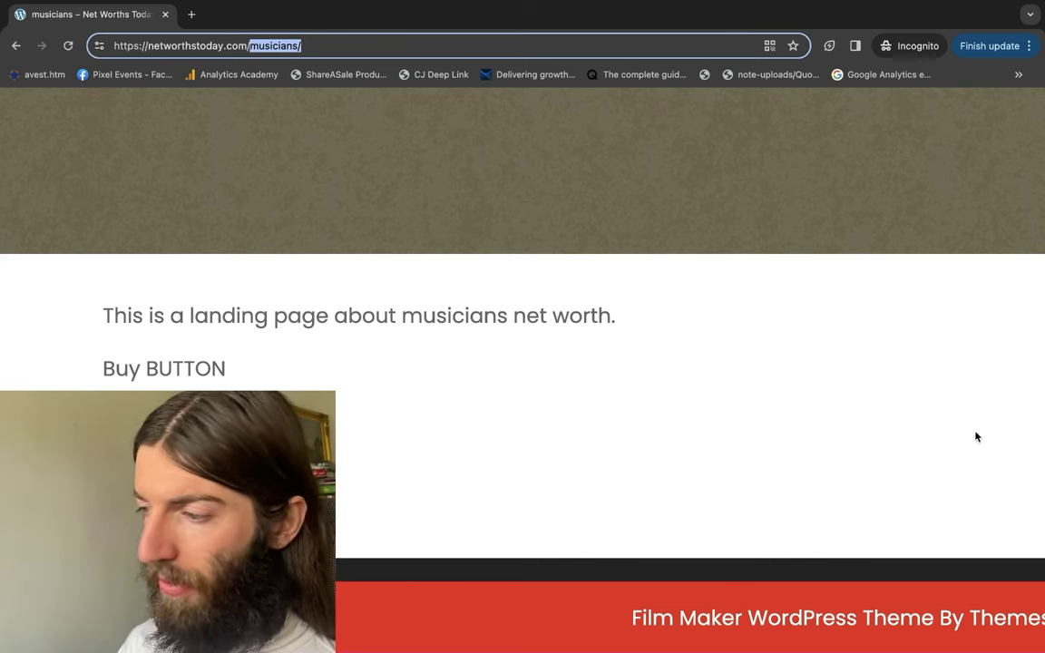
# Return to the logged-in browser window, open the musicians page for editing, and review its content with the cursor placed below TESTIMONIAL
pyautogui.press('super+grave')
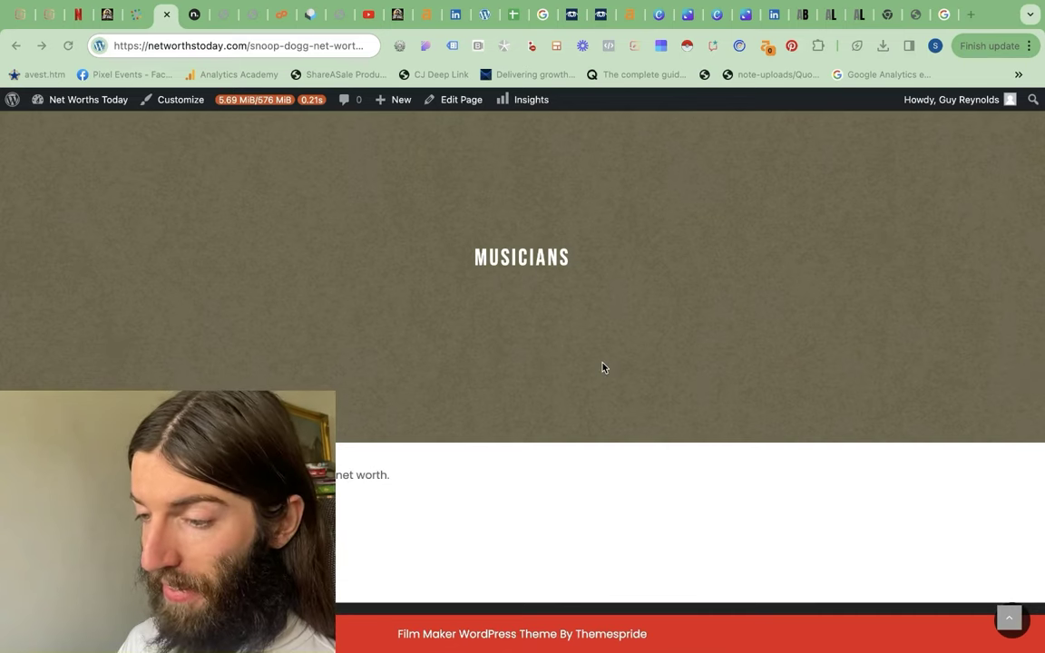
pyautogui.click(460, 106)
pyautogui.scroll(-5, 334, 320)
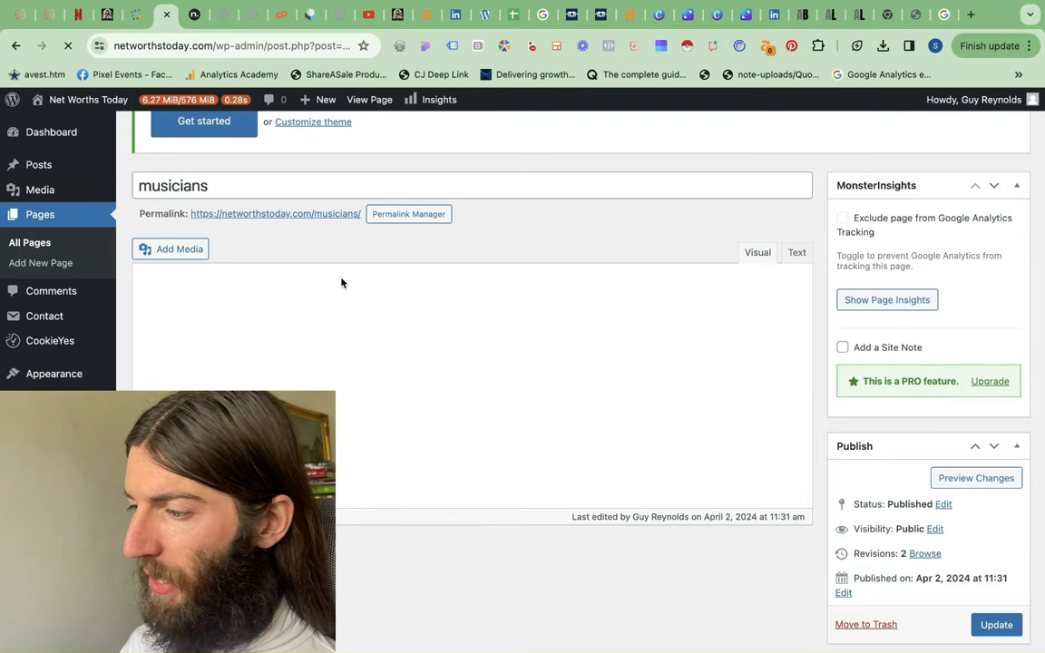
pyautogui.scroll(-2, 341, 283)
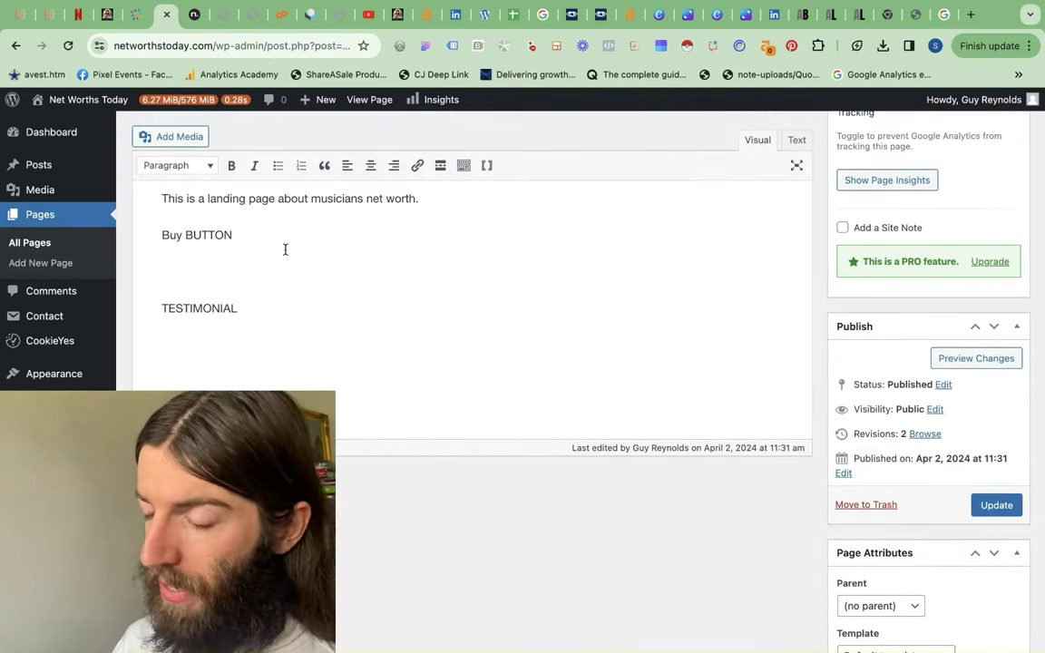
pyautogui.click(155, 383)
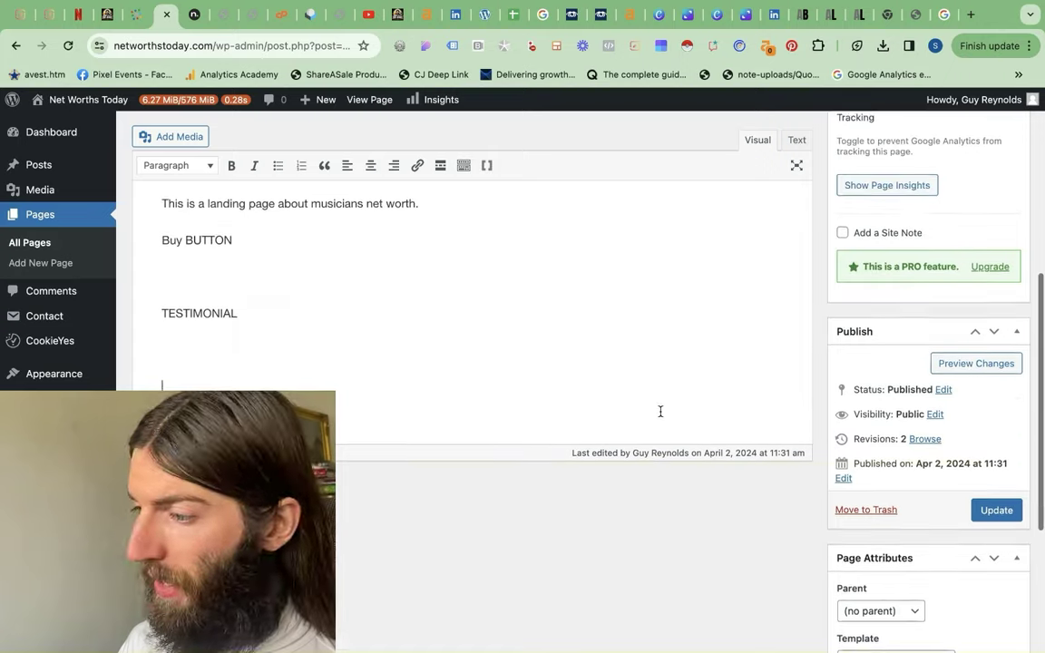
pyautogui.scroll(2, 660, 410)
pyautogui.scroll(-3, 348, 280)
pyautogui.scroll(2, 349, 282)
pyautogui.scroll(1, 348, 282)
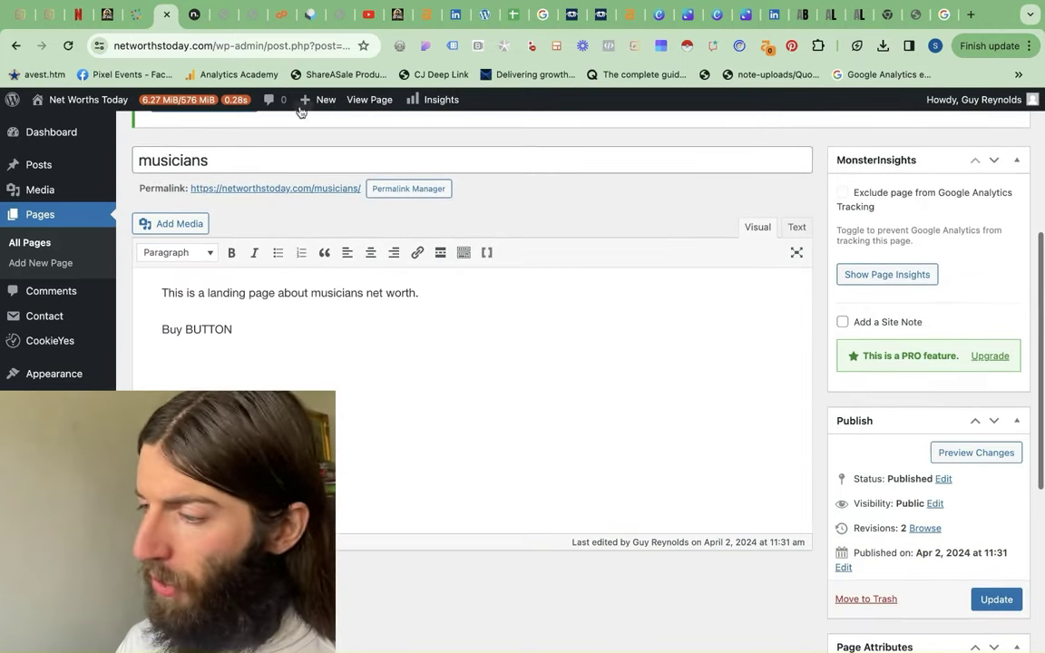